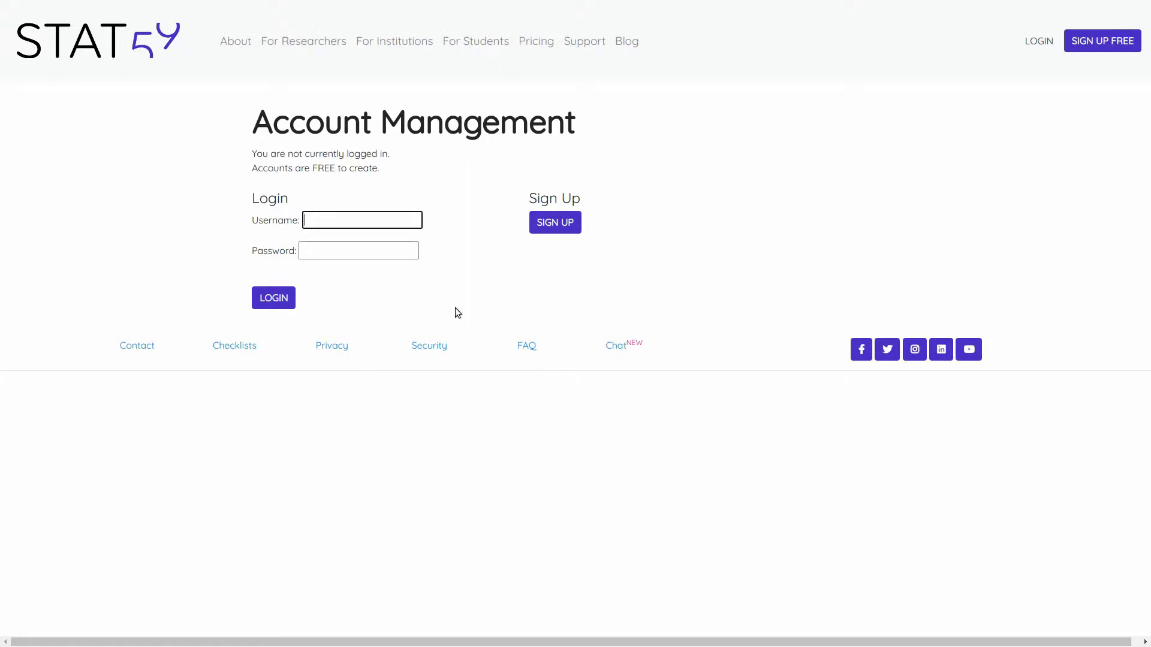
- Open the SIGN UP form from the Account Management page
left_click(568, 222)
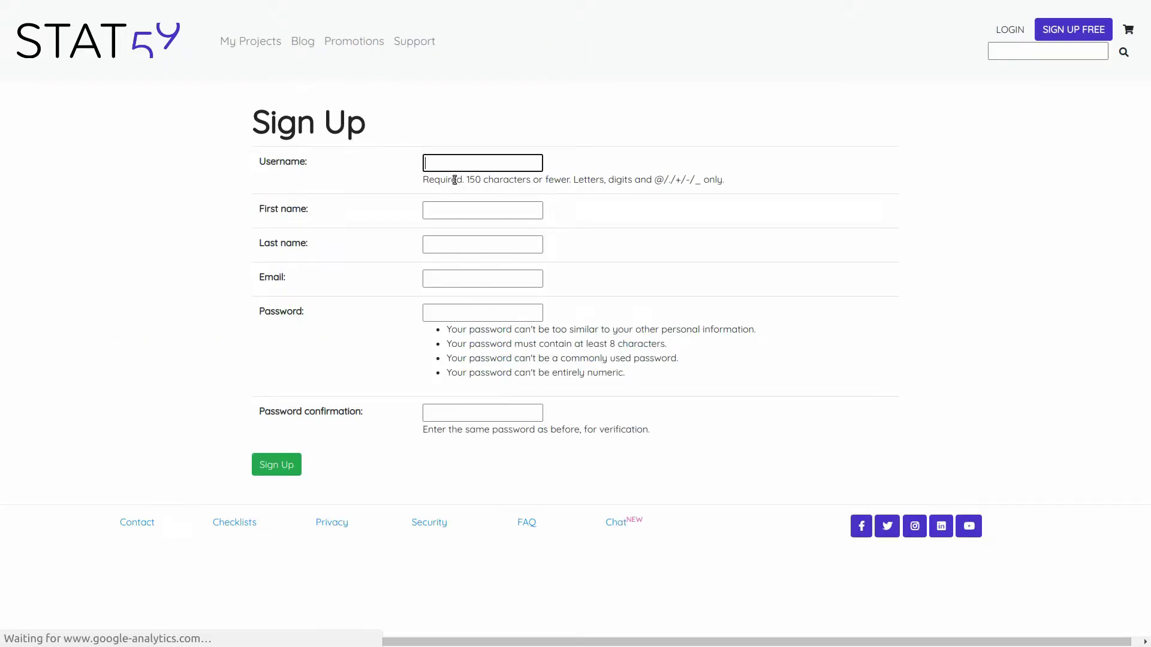
- Enter a username, then accept the suggested first name, last name and e-mail address
left_click(458, 165)
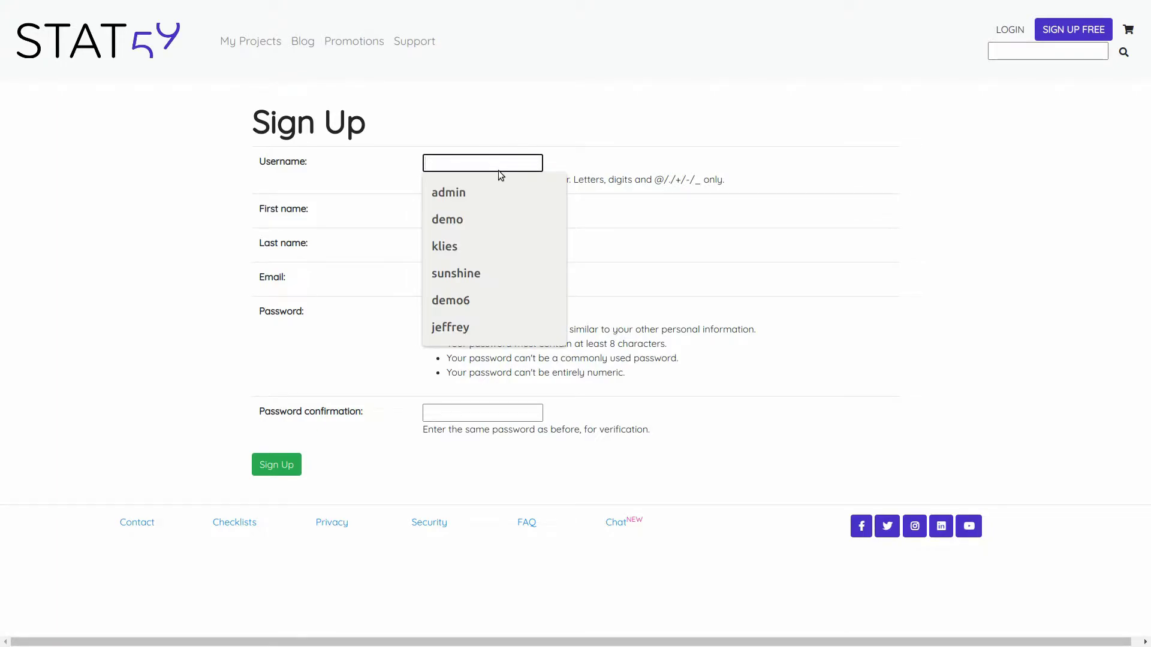
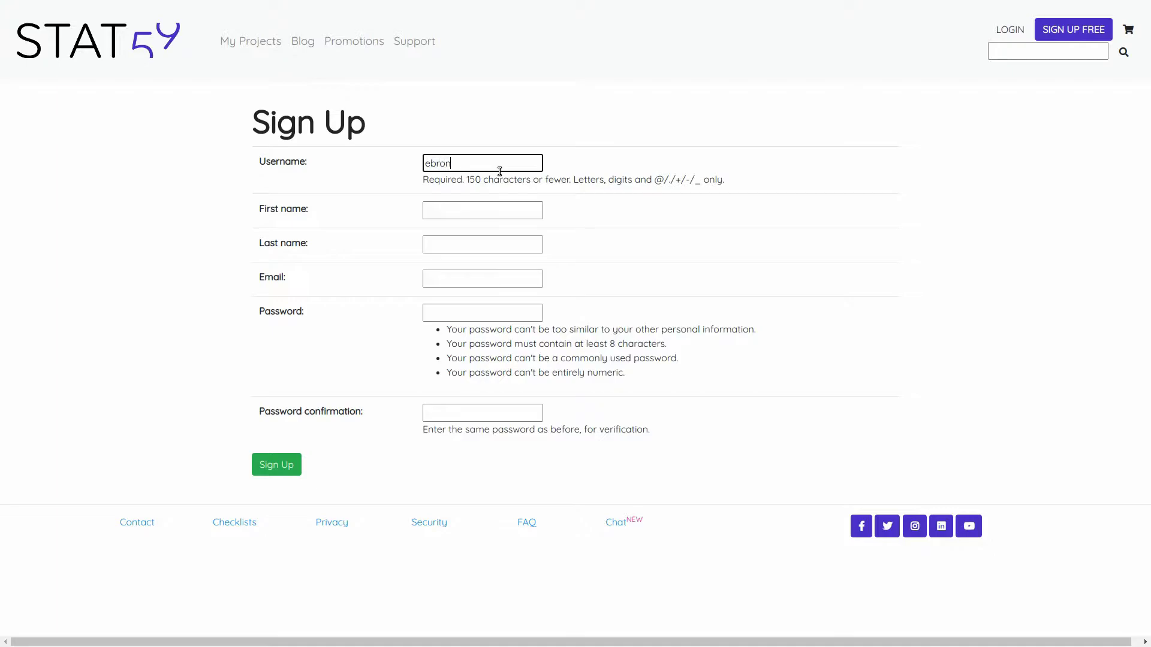
key("Tab")
type("Ed")
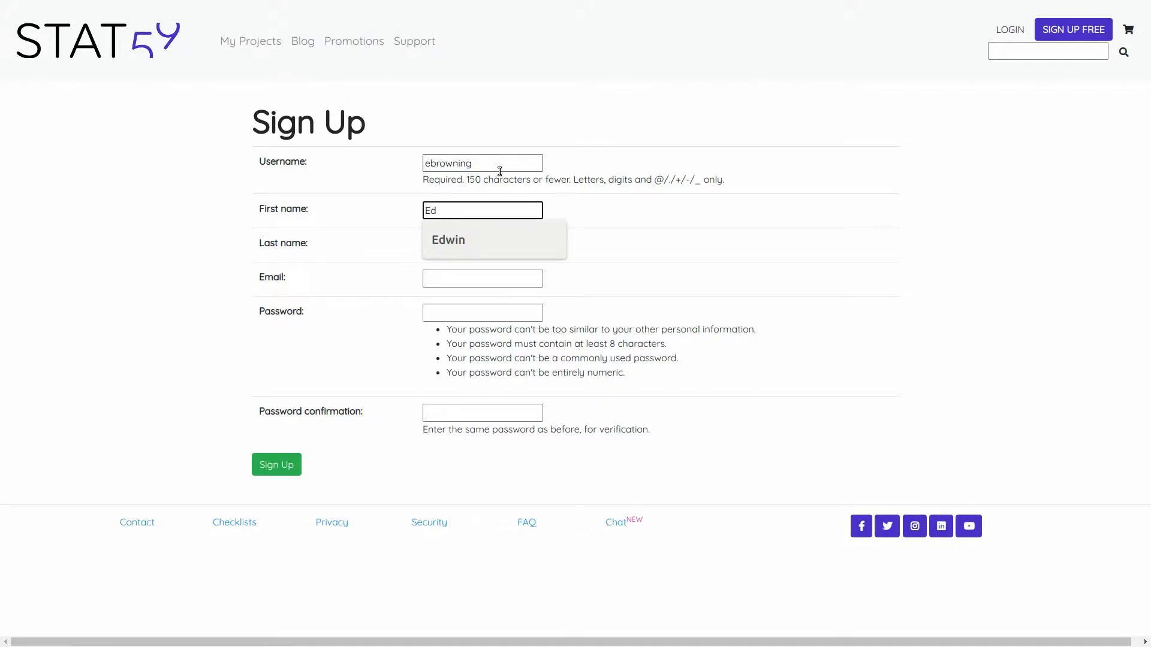
key("Down")
key("Return")
key("Tab")
type("Bro")
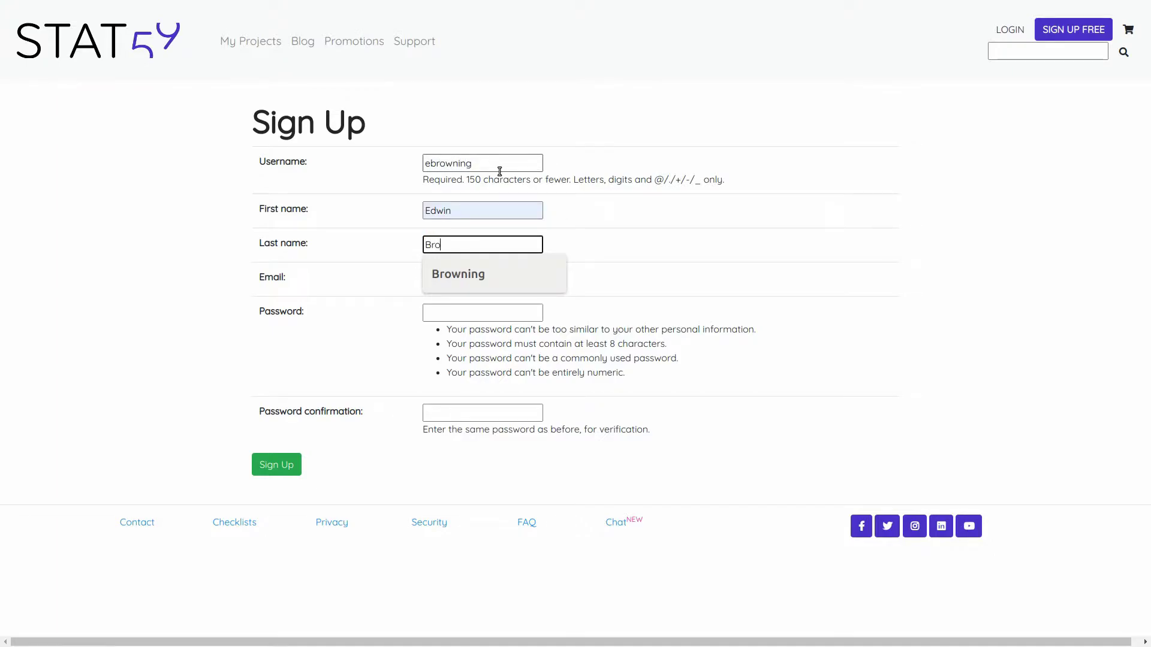
key("Down")
key("Return")
key("Tab")
type("e")
key("Down")
key("Return")
- Enter the account password and its confirmation, then submit the sign-up form
key("Tab")
type("••••••••")
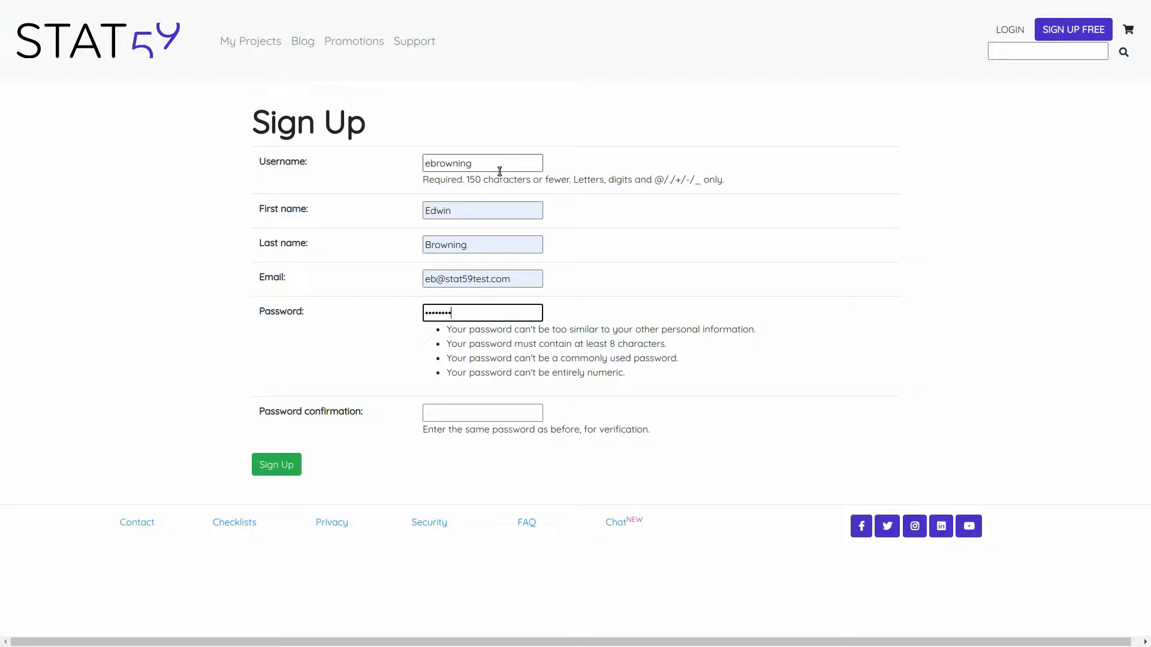
type("•")
key("Tab")
type("••••")
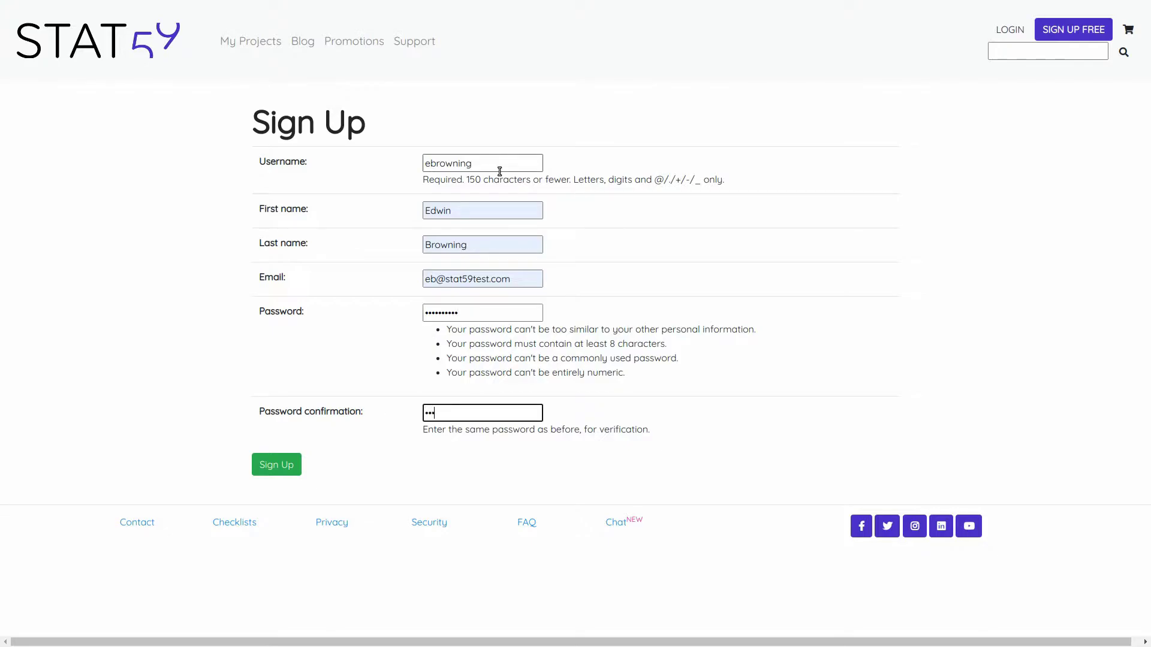
type("••••••")
left_click(285, 460)
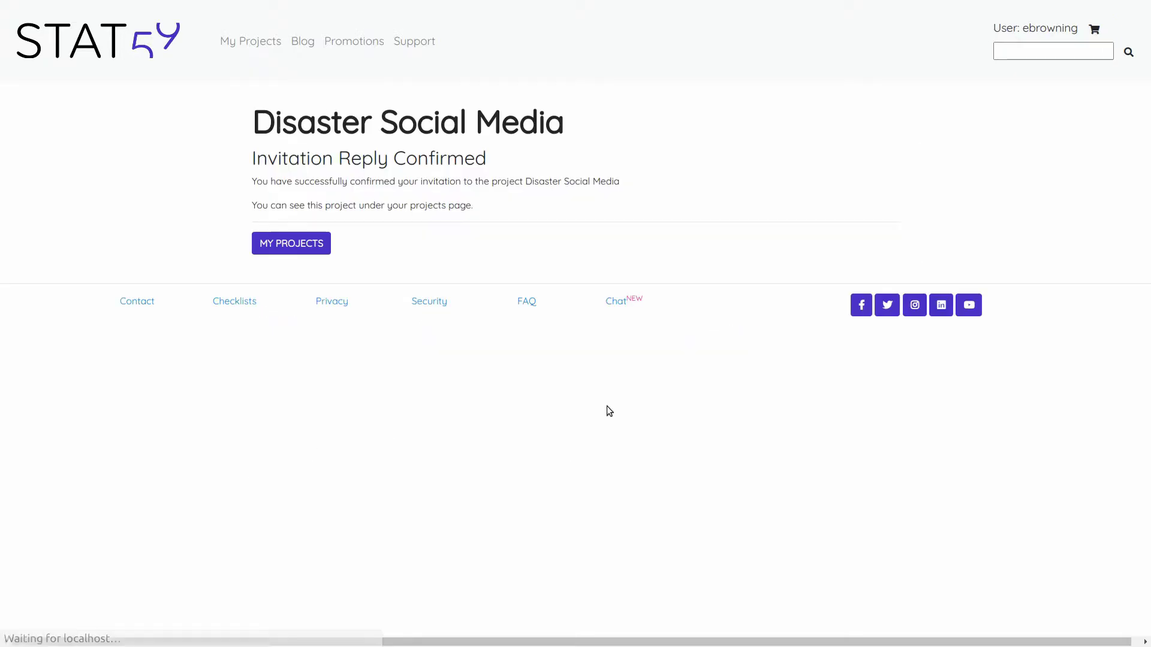
- Open the Disaster Social Media project from My Projects' Delphi Expert tab
left_click(312, 247)
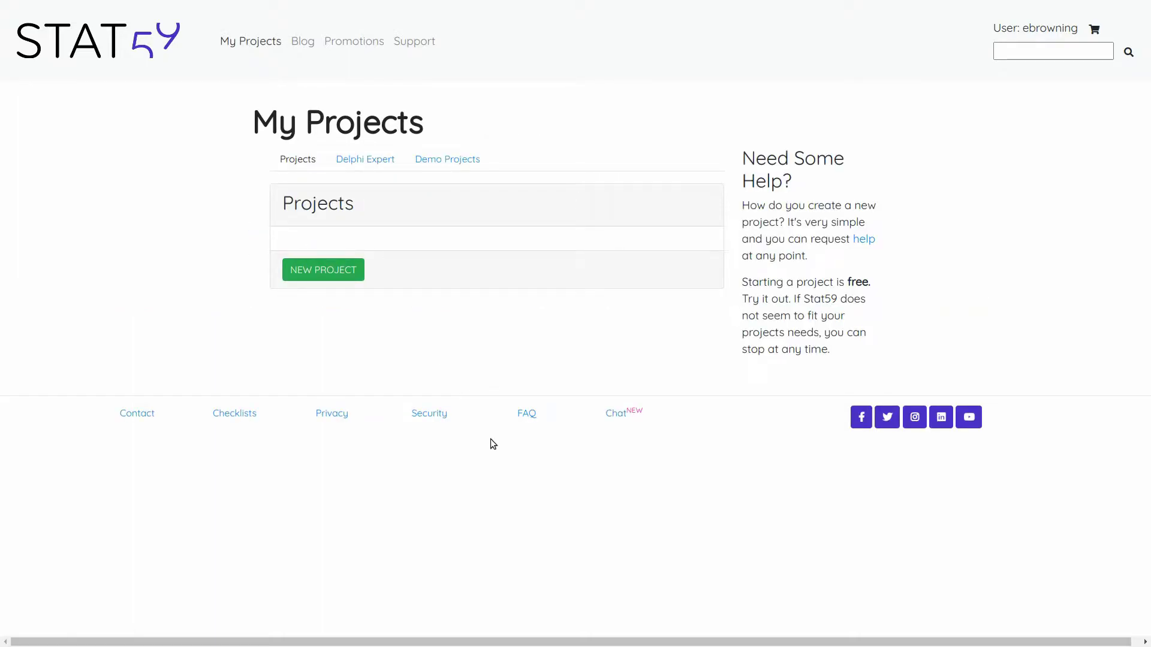
left_click(374, 165)
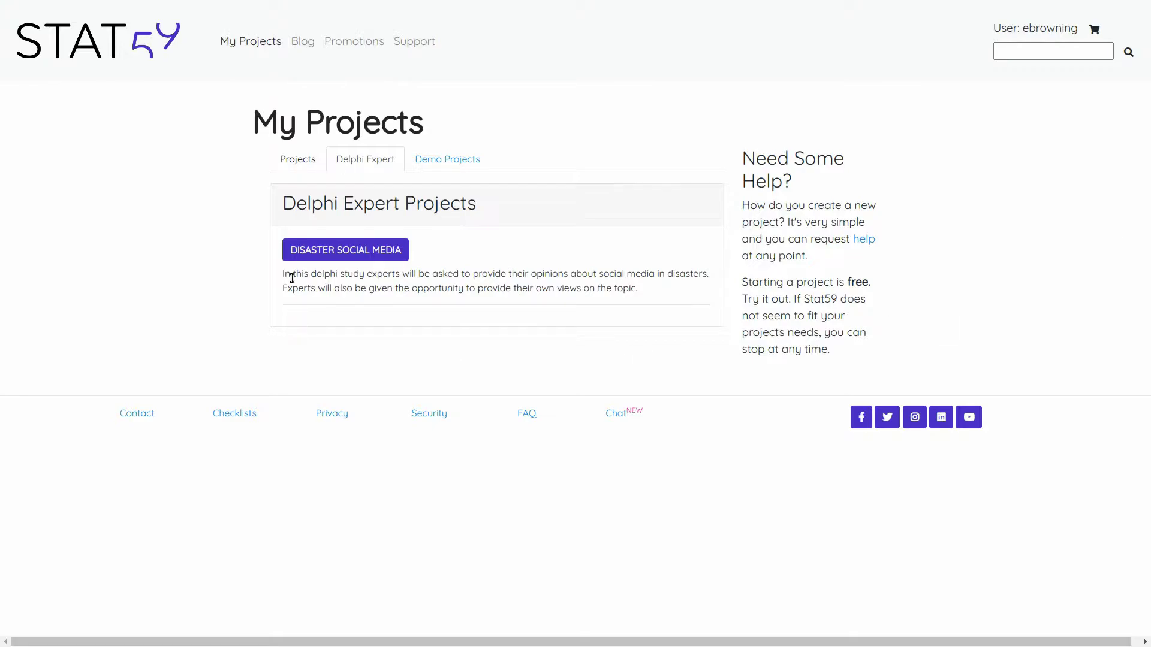
left_click(352, 251)
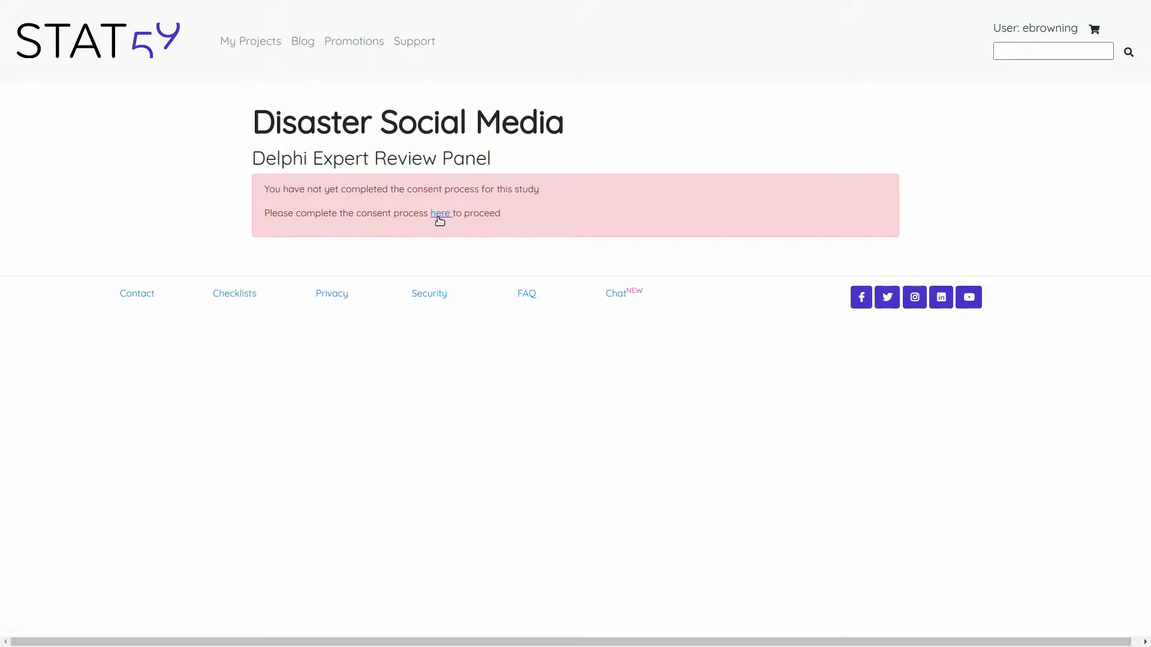
- Accept the study consent with acknowledgment and promotional consents ticked, then start Round 1
left_click(441, 214)
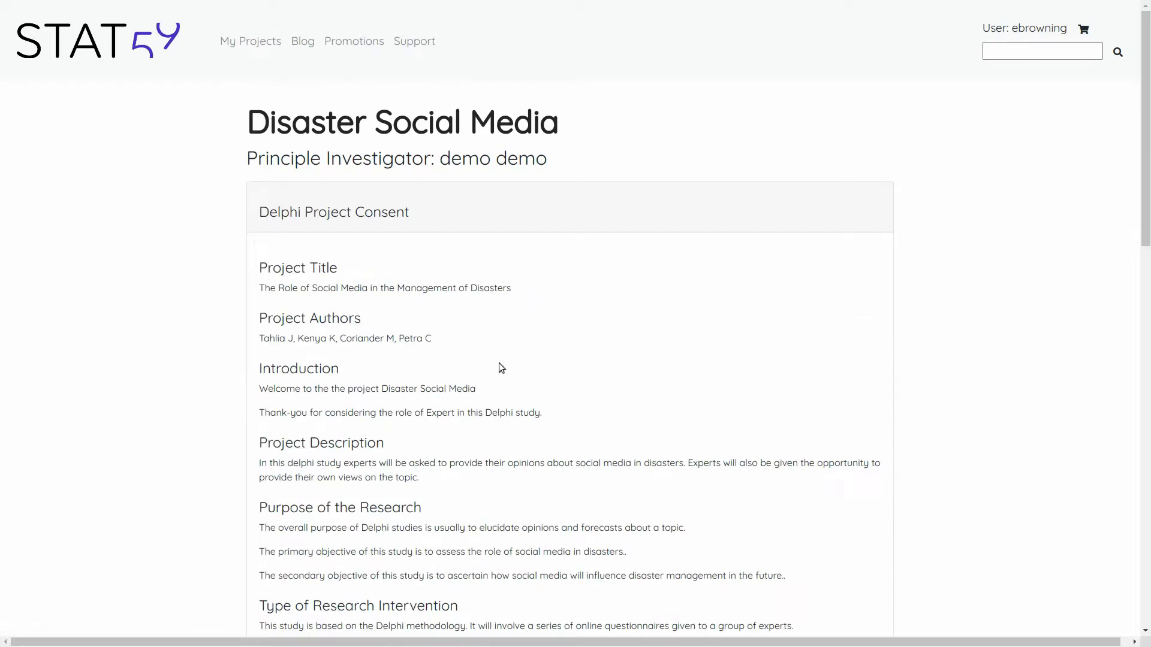
scroll(504, 367, "down", 4)
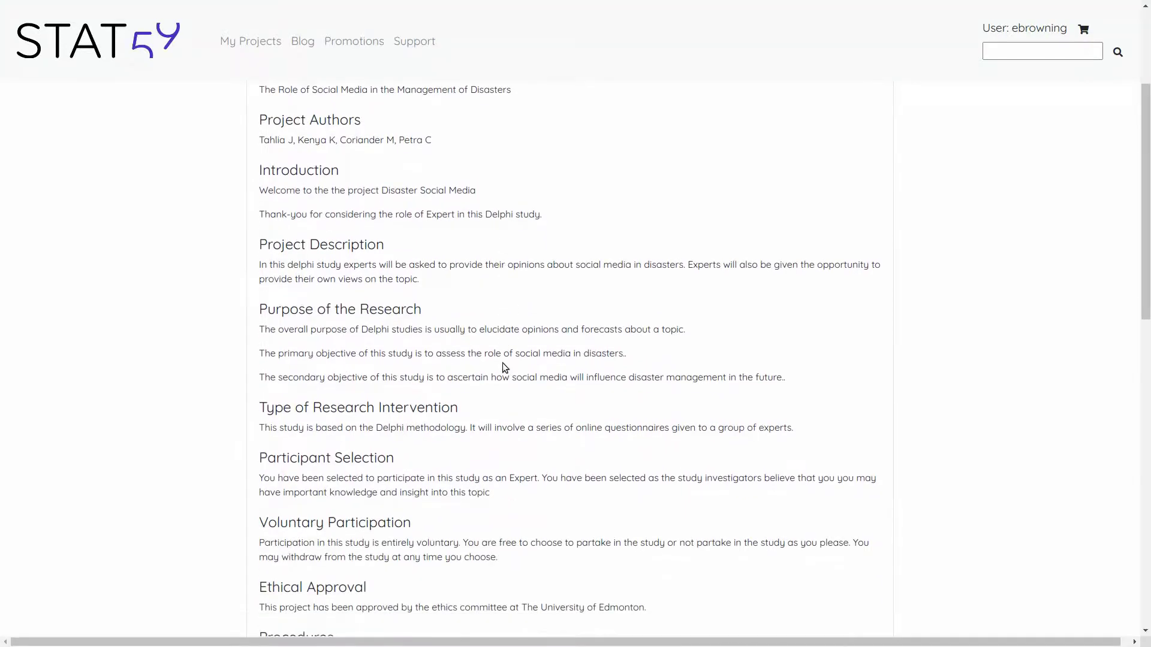
scroll(504, 367, "down", 3)
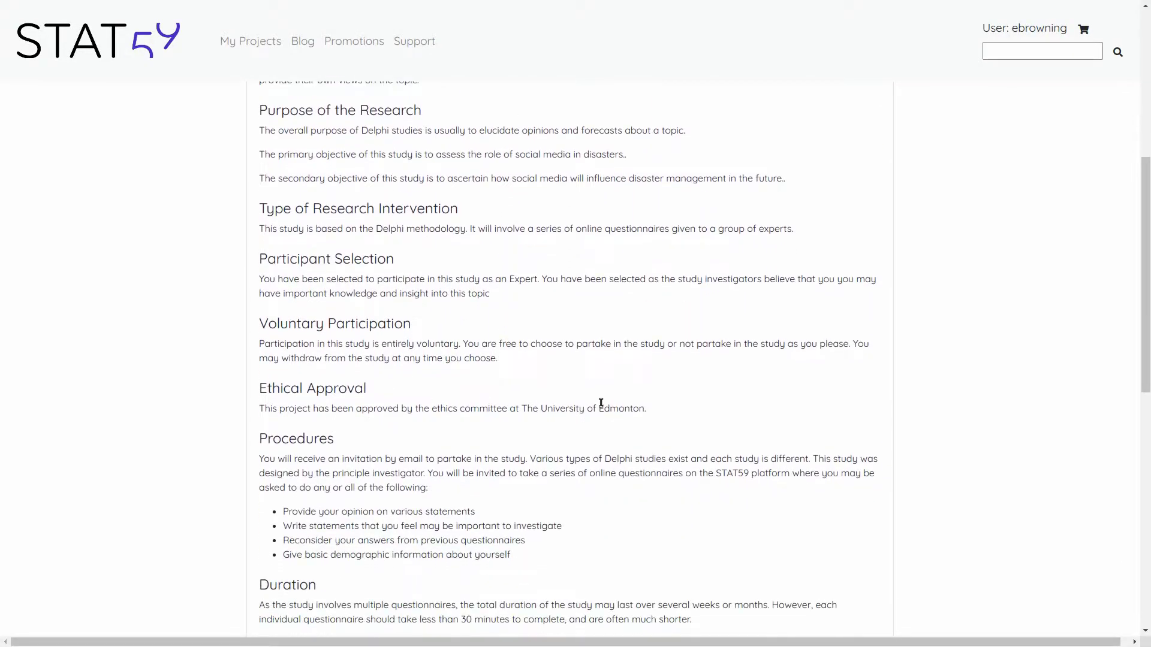
scroll(599, 399, "down", 7)
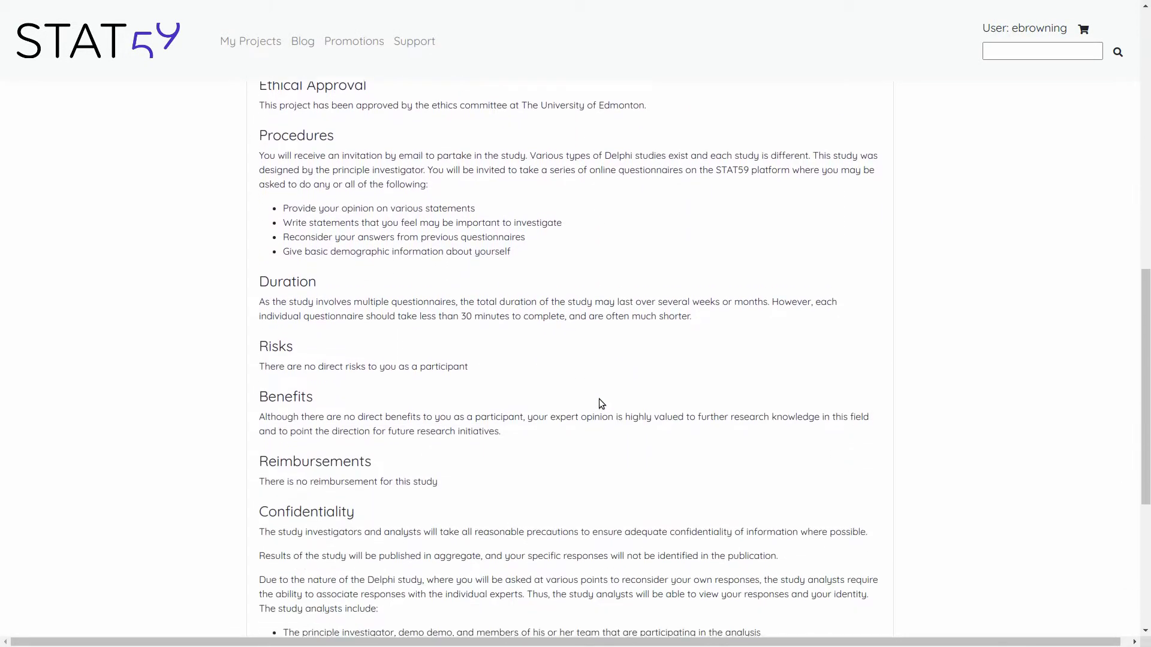
scroll(599, 398, "down", 3)
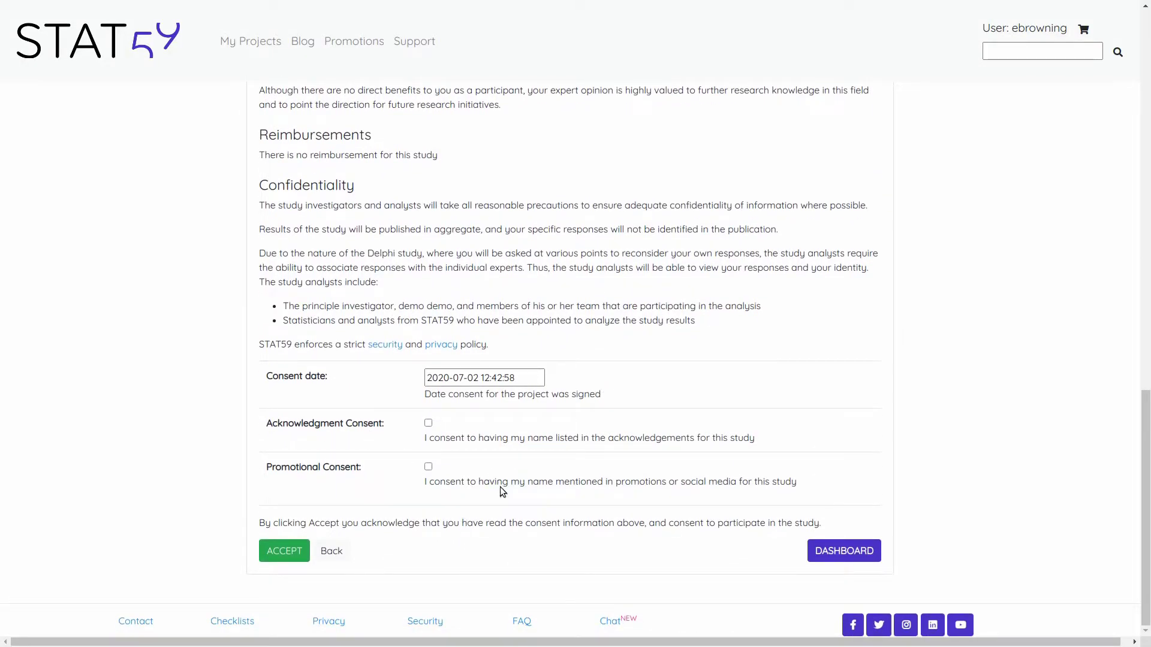
left_click(428, 424)
left_click(429, 469)
left_click(290, 553)
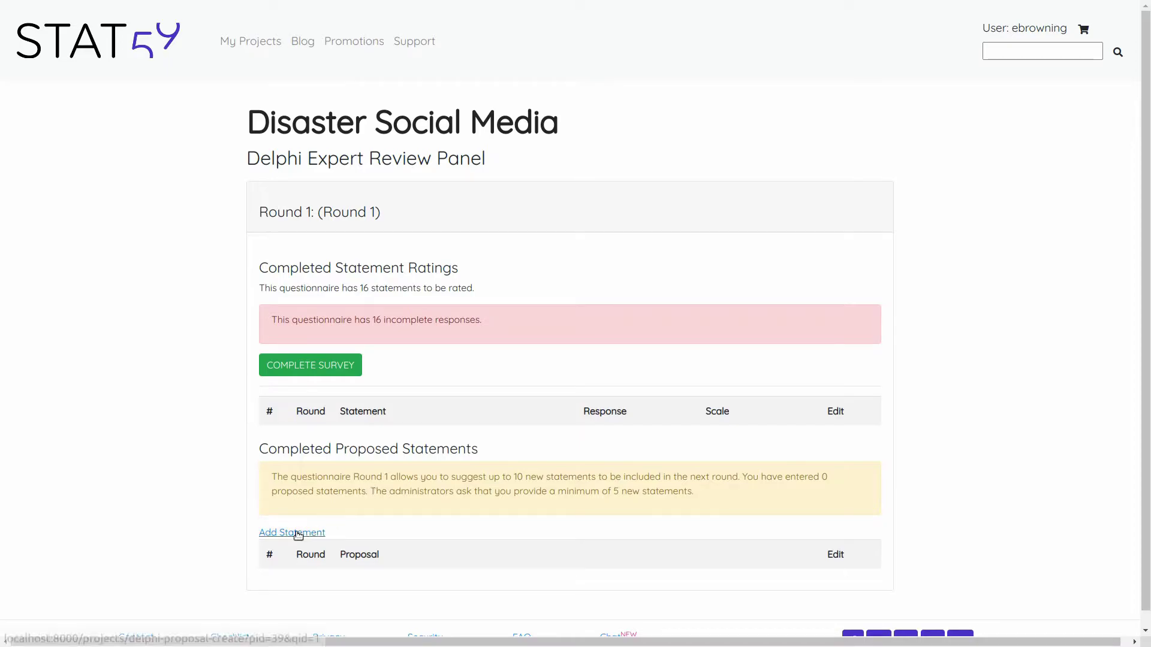
left_click(335, 368)
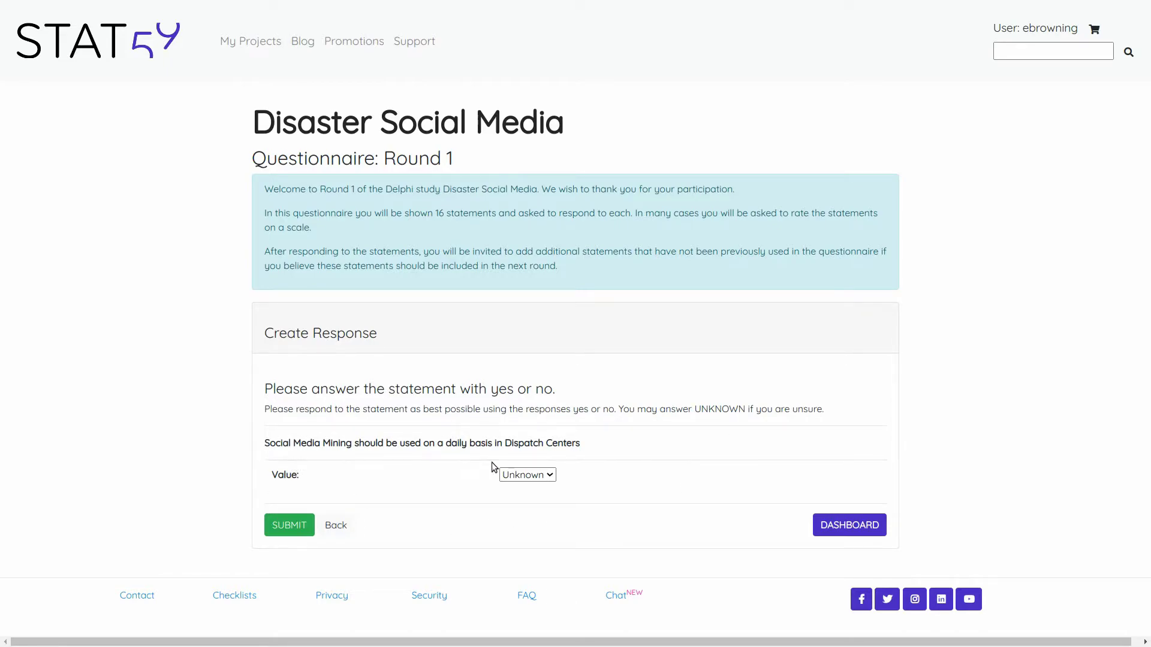
- Answer Yes to the dispatch-centre statement and No to the protected-networks statement
left_click(551, 477)
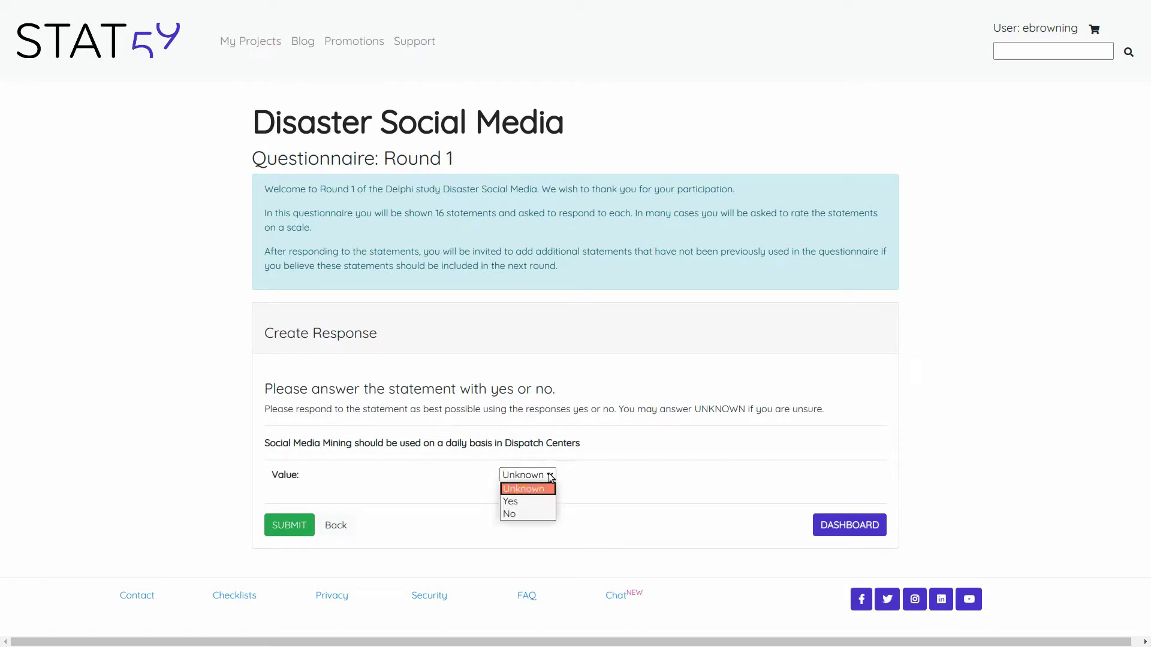
left_click(535, 500)
left_click(288, 524)
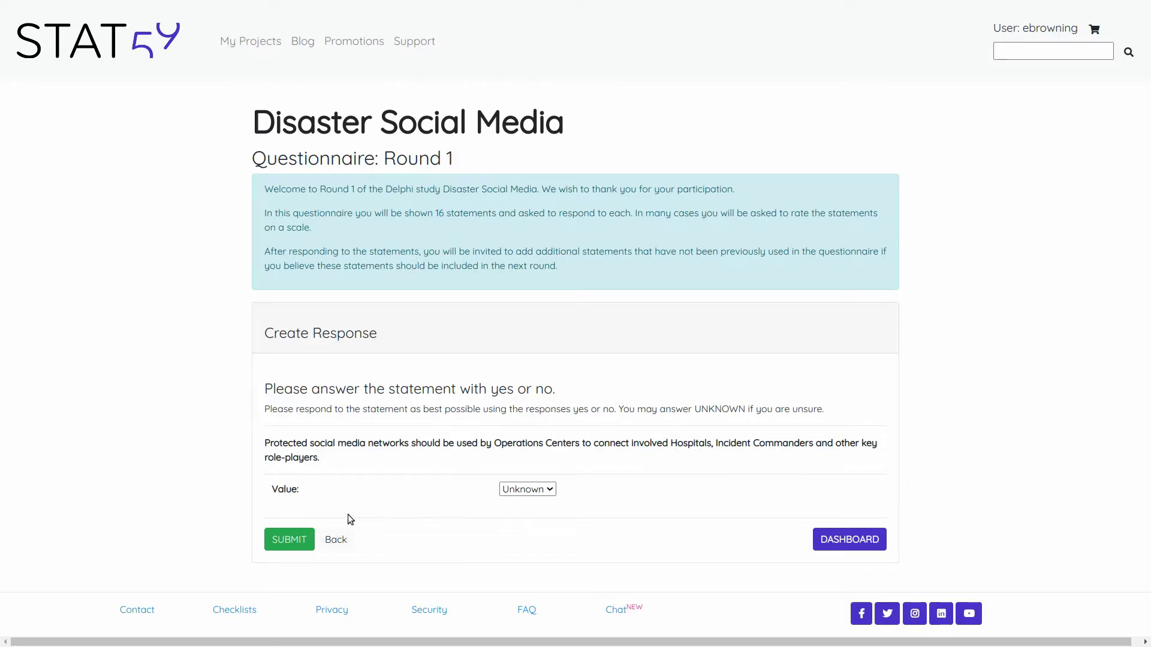
left_click(548, 490)
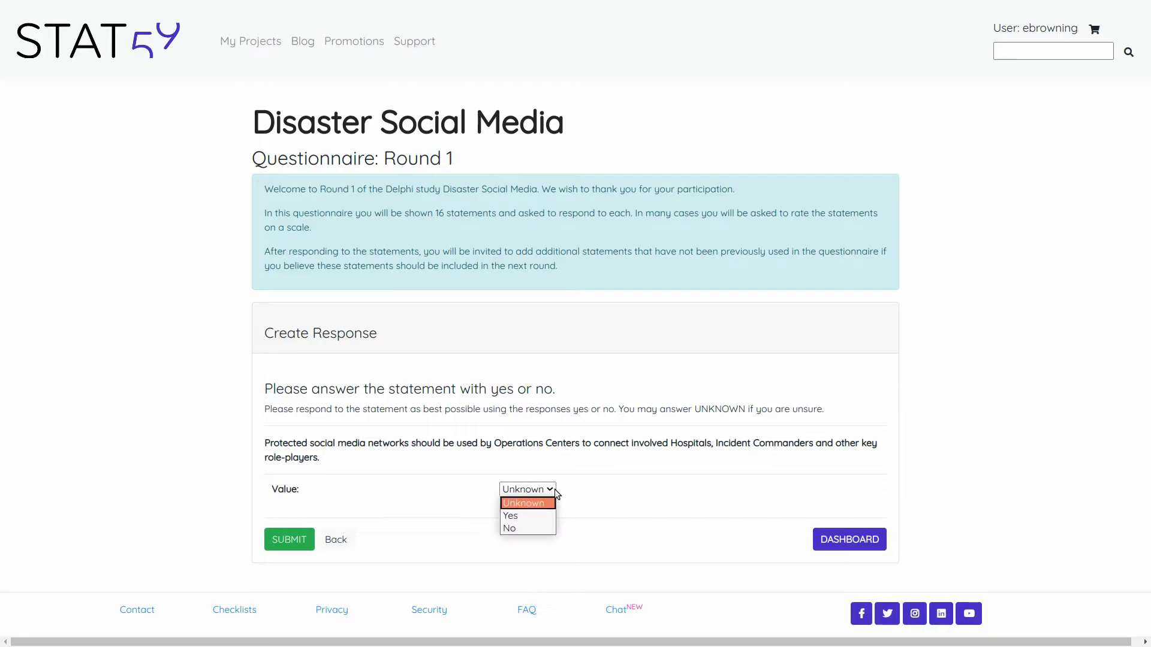
left_click(532, 528)
left_click(289, 541)
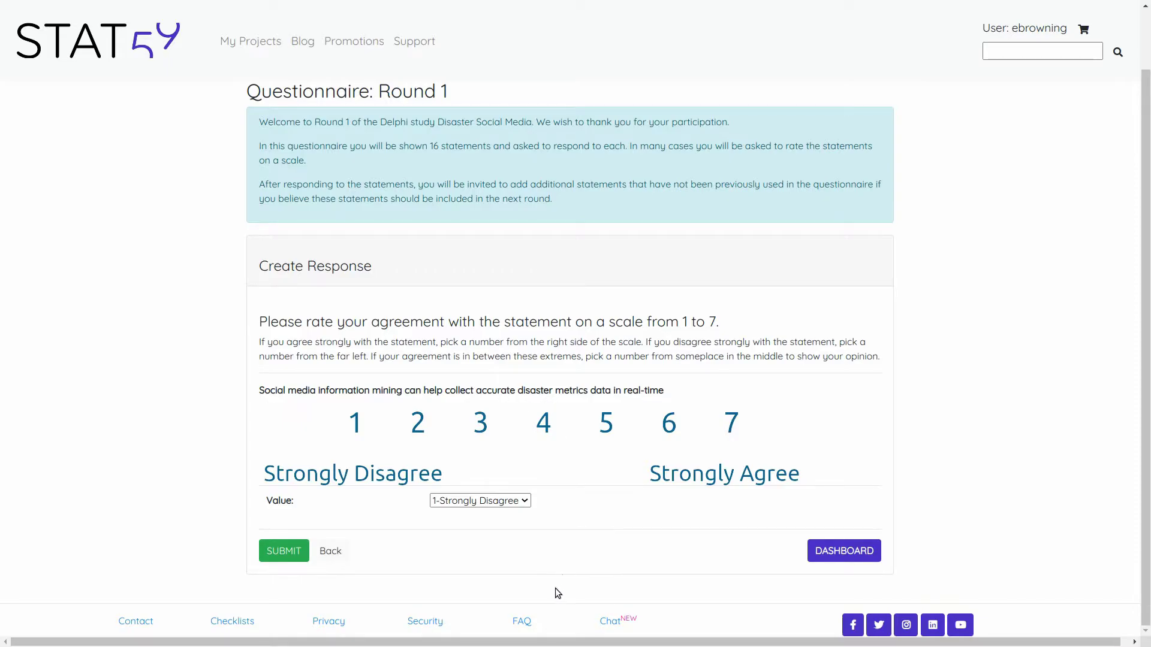
- Rate the mining and standard-means statements 6 and the disaster-types statement 7-Strongly Agree
left_click(522, 501)
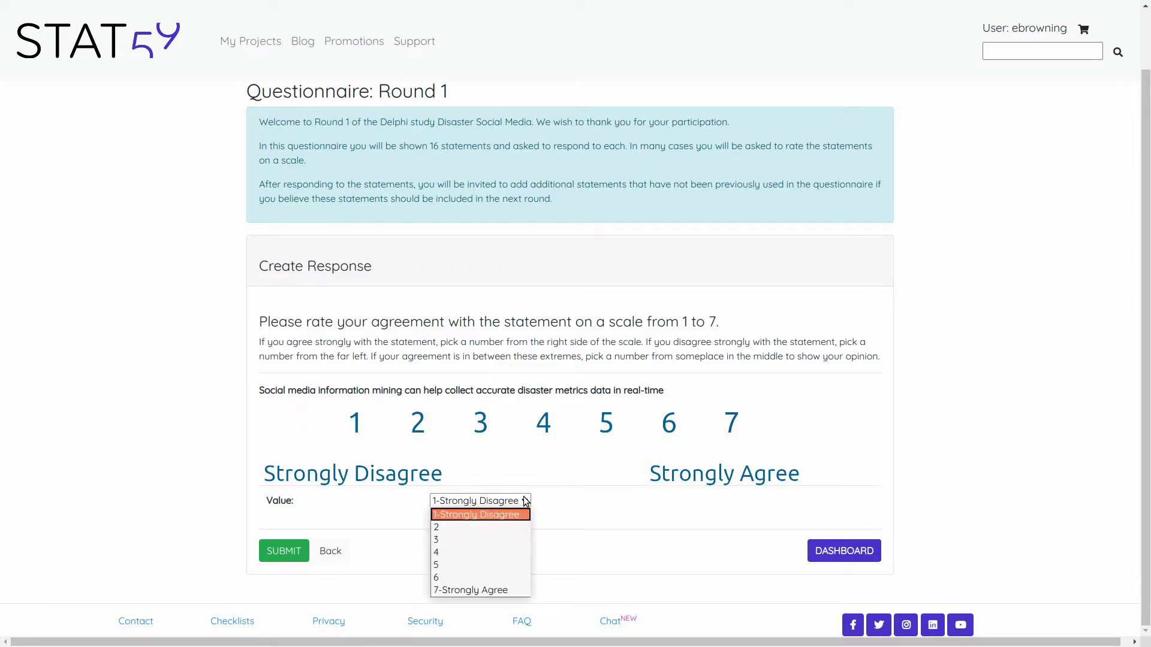
left_click(473, 574)
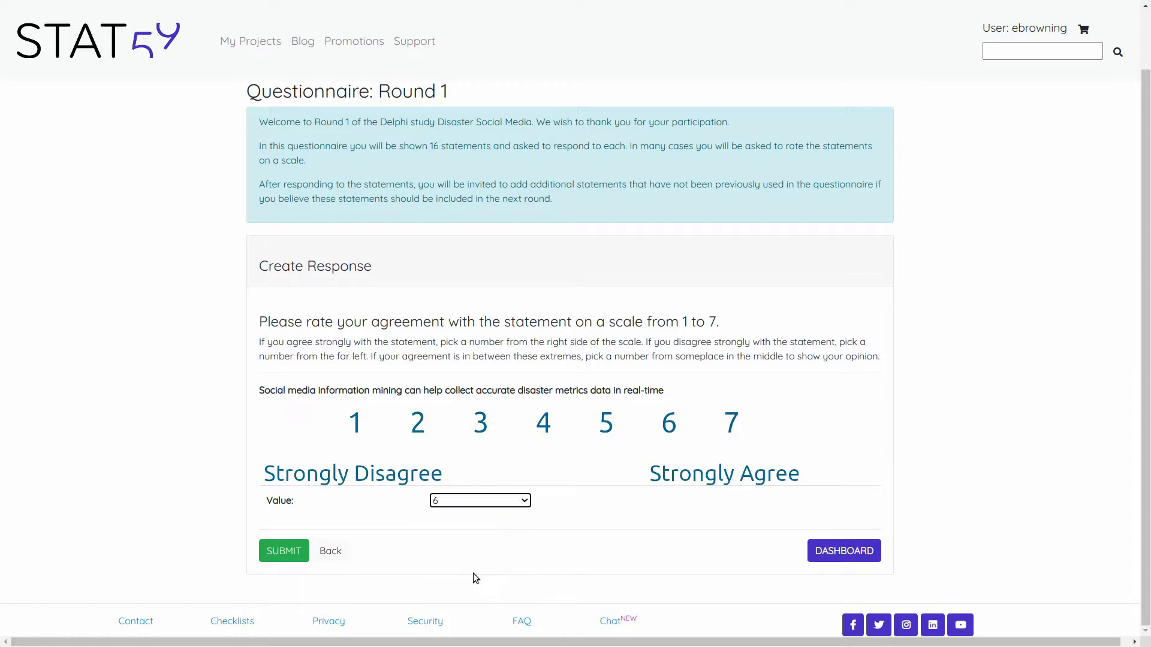
left_click(291, 553)
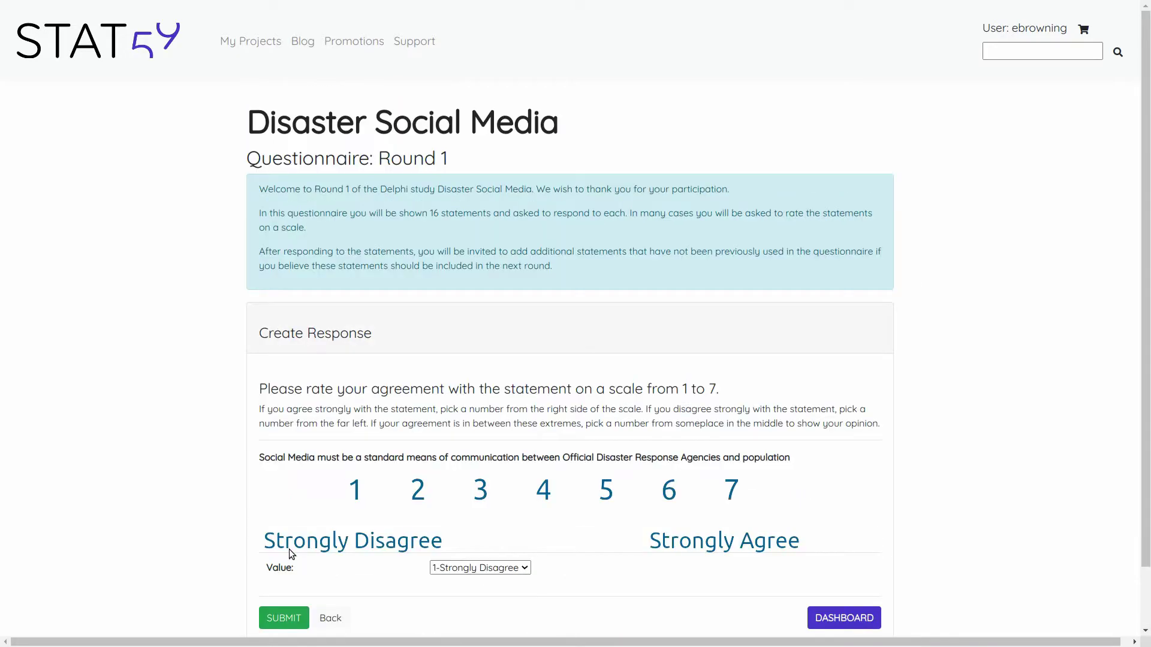
scroll(570, 456, "down", 2)
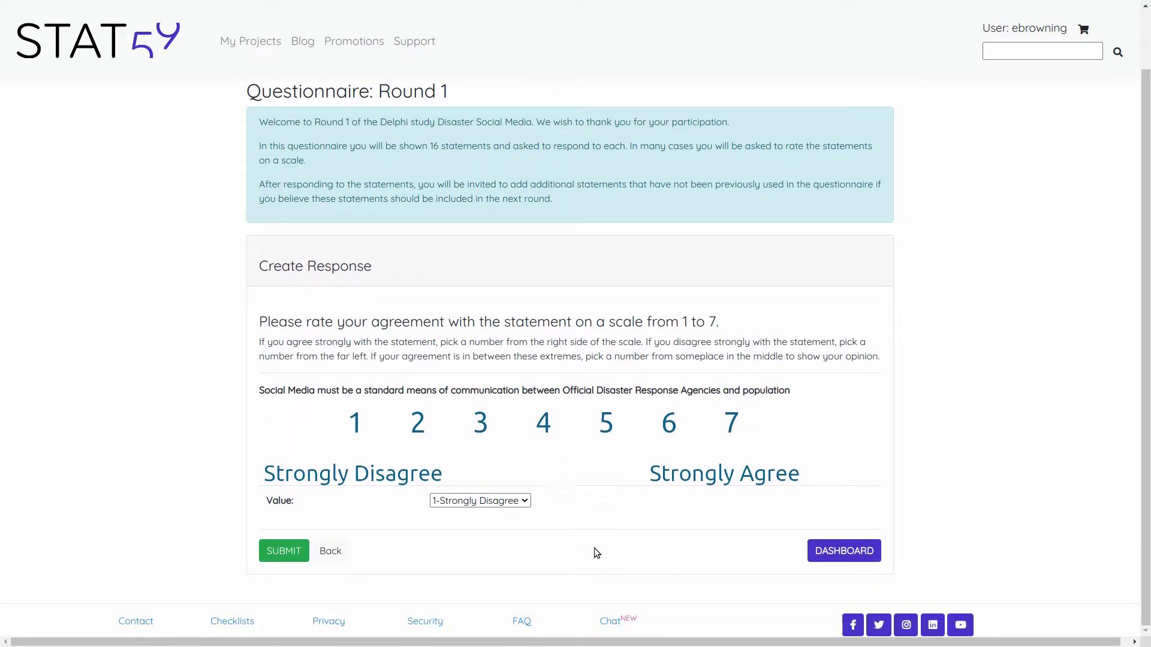
left_click(525, 502)
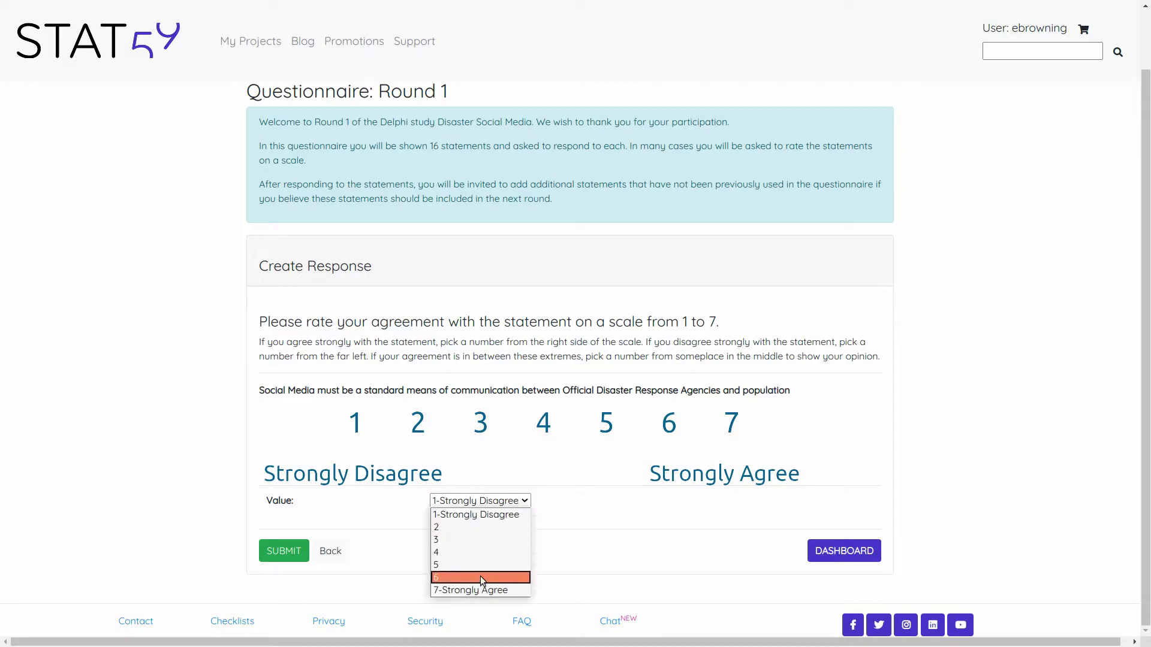
left_click(284, 551)
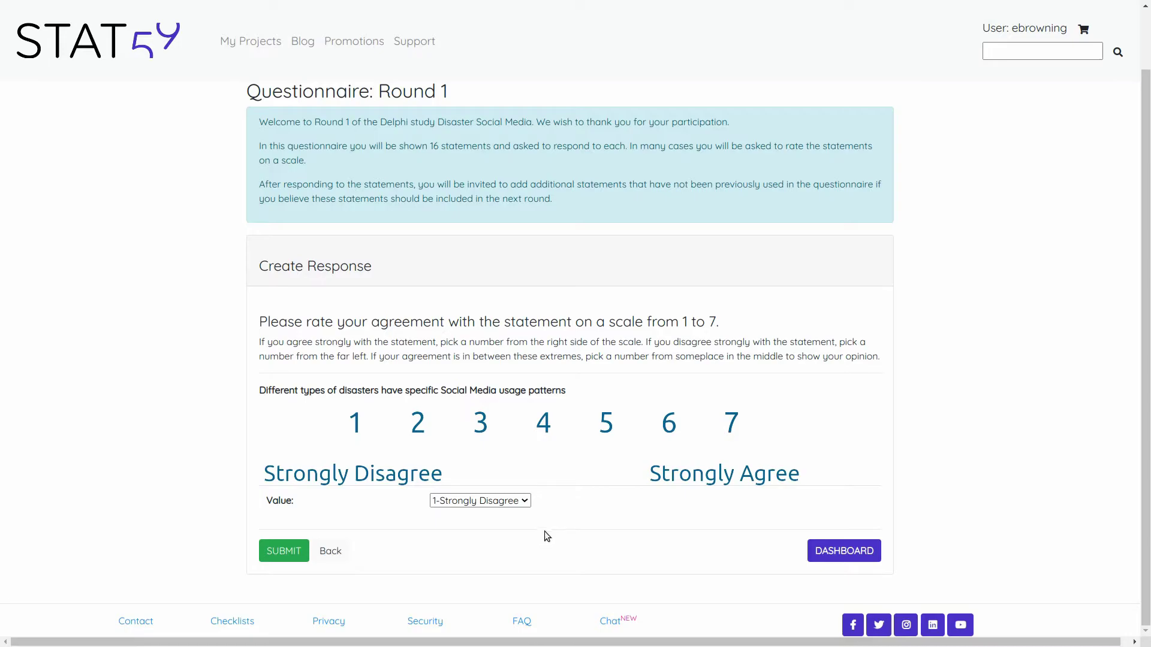
left_click(512, 505)
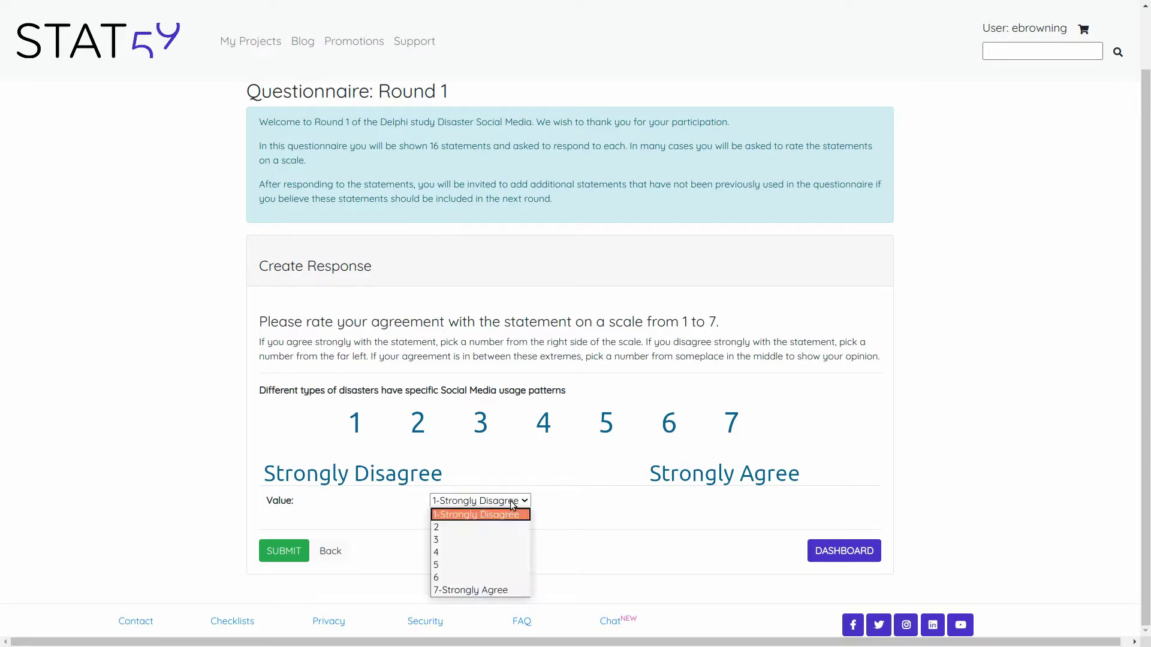
left_click(501, 586)
left_click(284, 551)
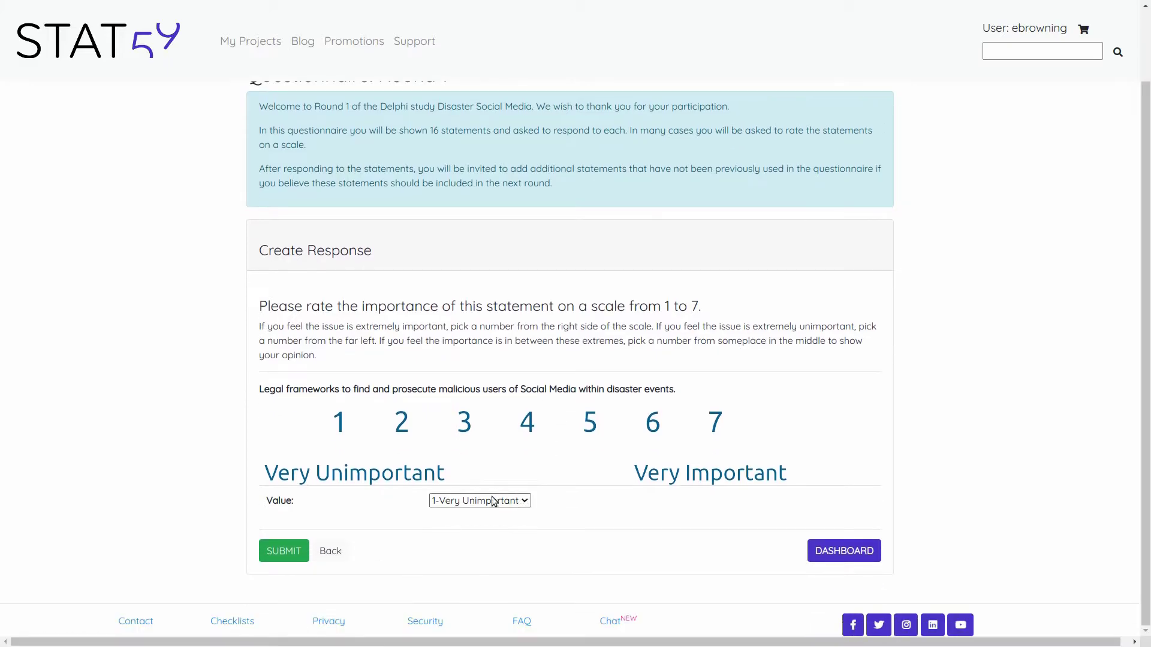
- Rate legal frameworks, international framework and dispatch-centre teams each 7-Very Important
left_click(497, 504)
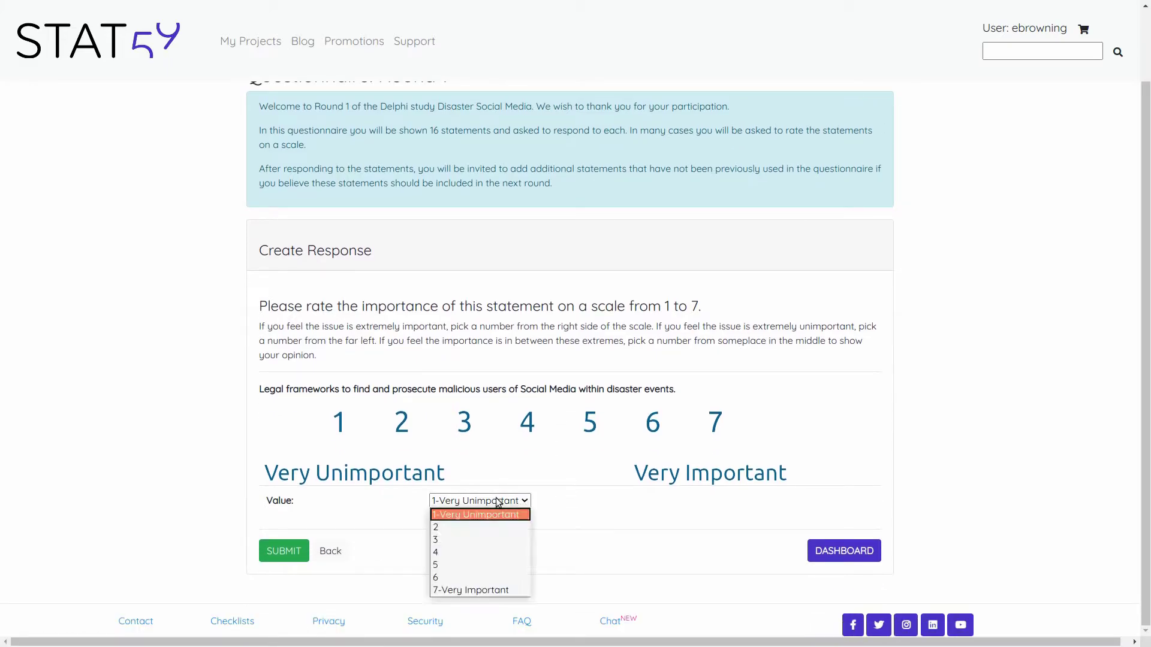
left_click(494, 589)
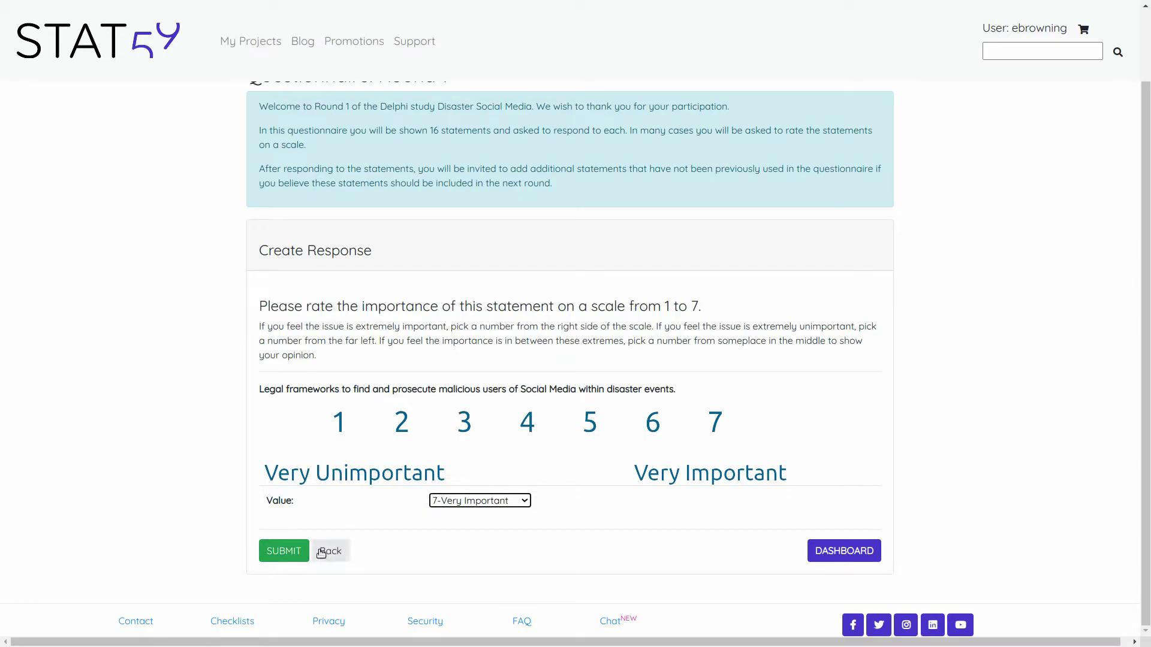
left_click(301, 549)
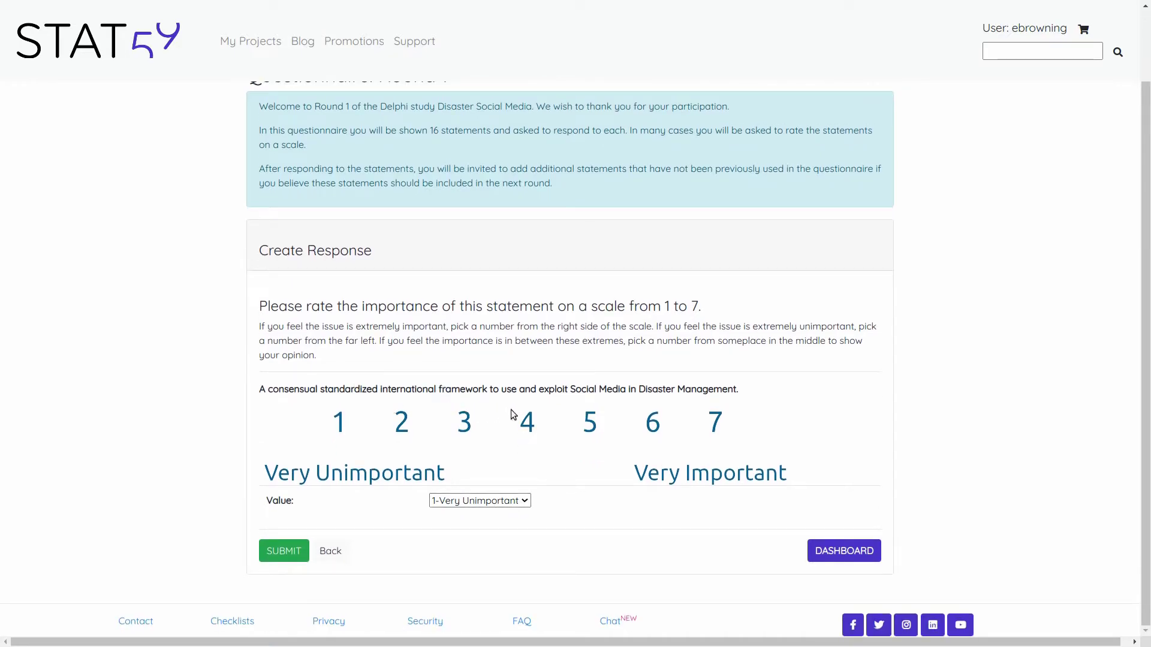
left_click(506, 498)
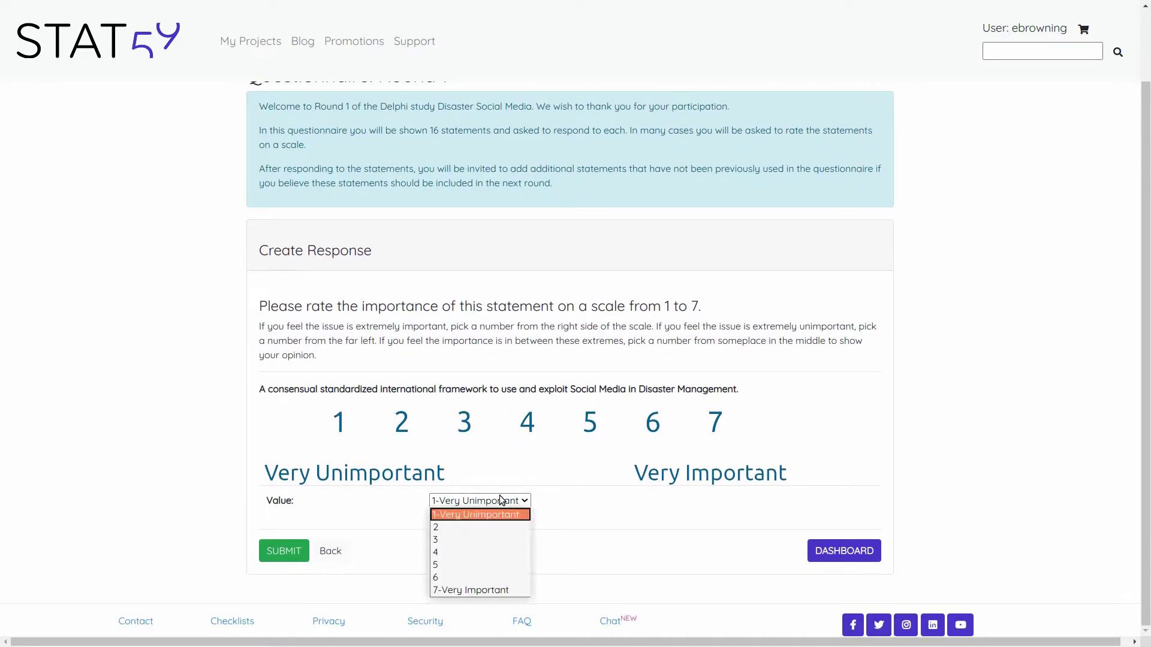
left_click(480, 590)
left_click(303, 552)
scroll(498, 413, "down", 2)
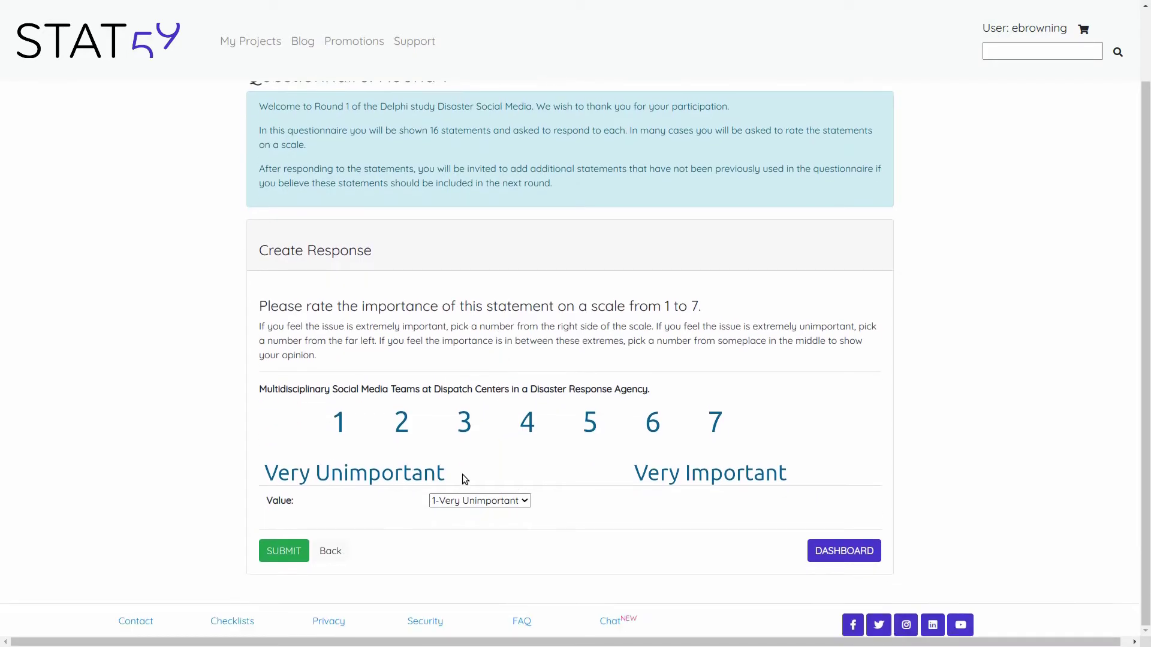
left_click(505, 500)
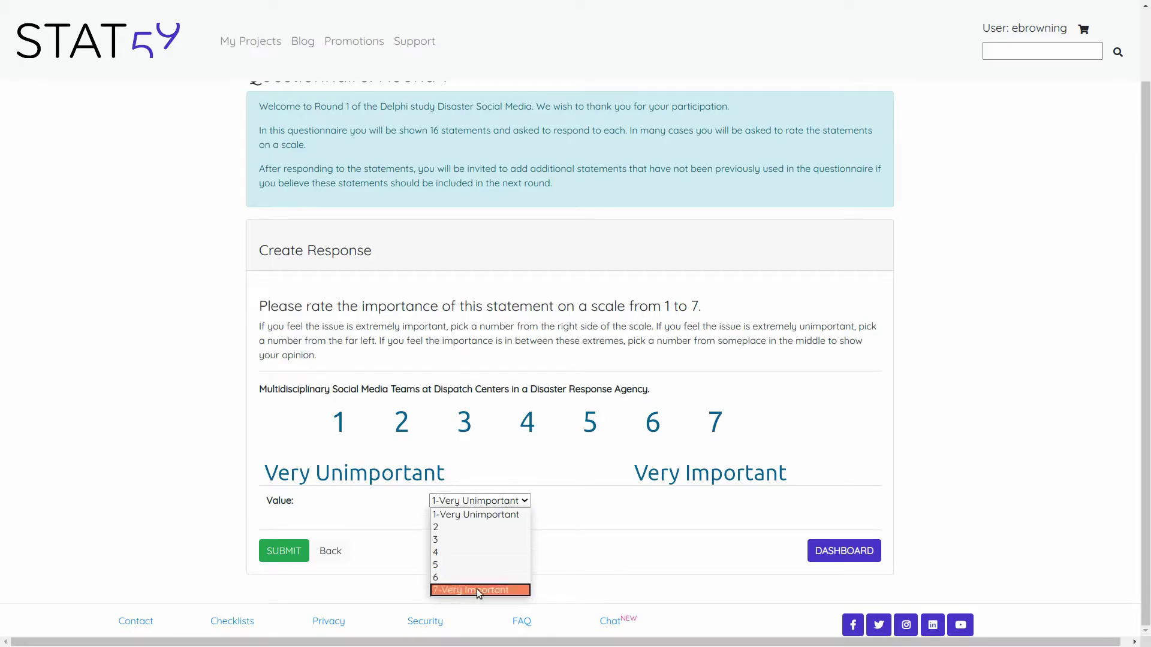
left_click(477, 590)
left_click(306, 559)
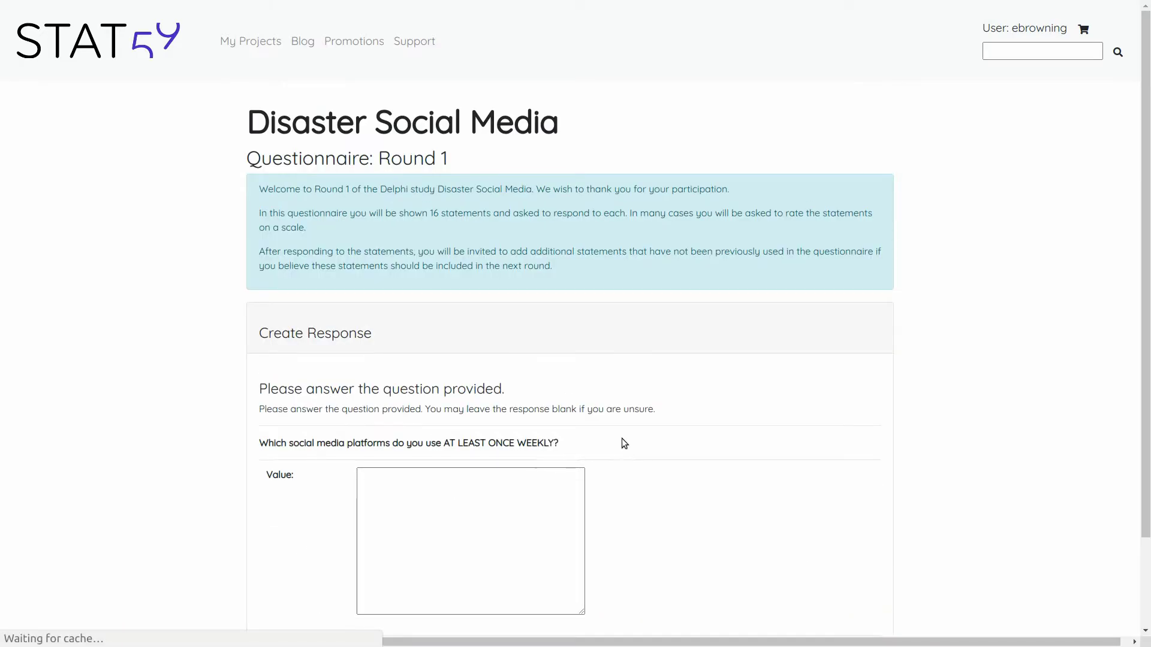
- Answer the weekly platforms question with 'Facebook, Instagram, Linkedin' and submit
scroll(631, 437, "down", 1)
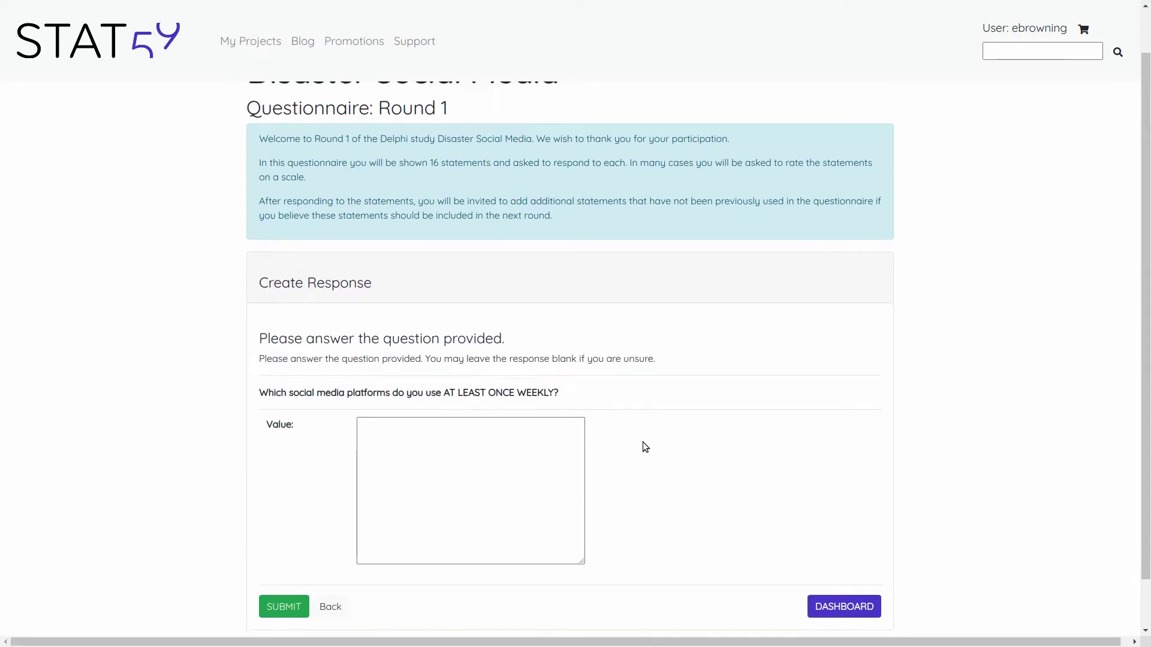
scroll(642, 443, "down", 1)
left_click(423, 416)
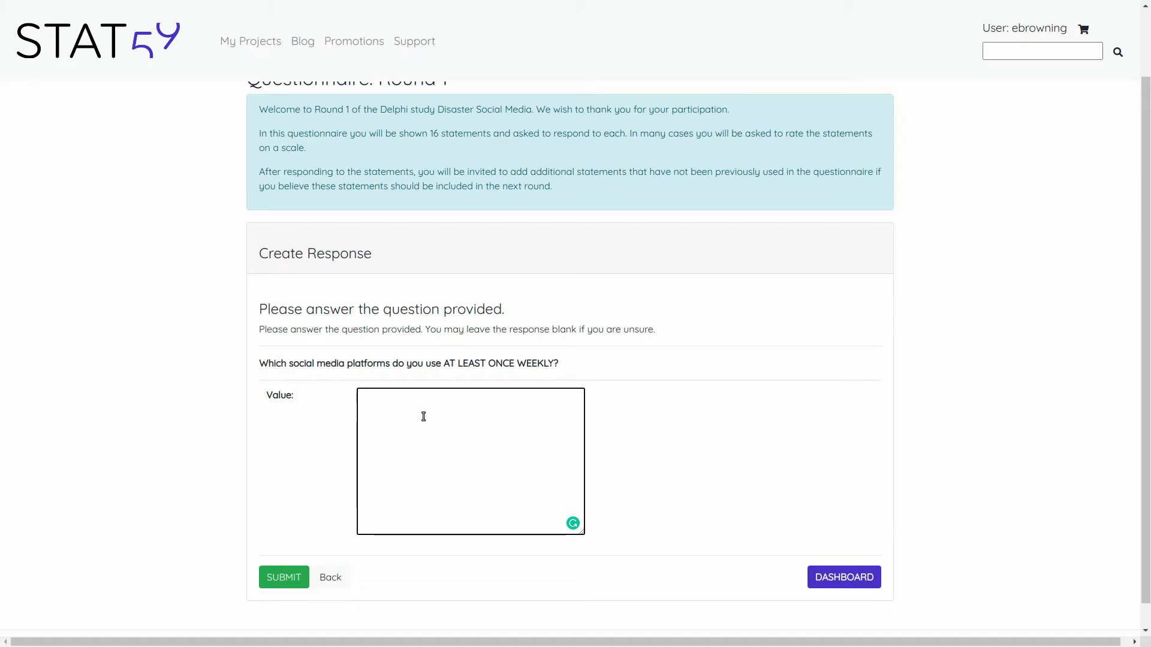
type("Facebook, Ins")
key("BackSpace")
key("BackSpace")
key("BackSpace")
type("Instagram, ")
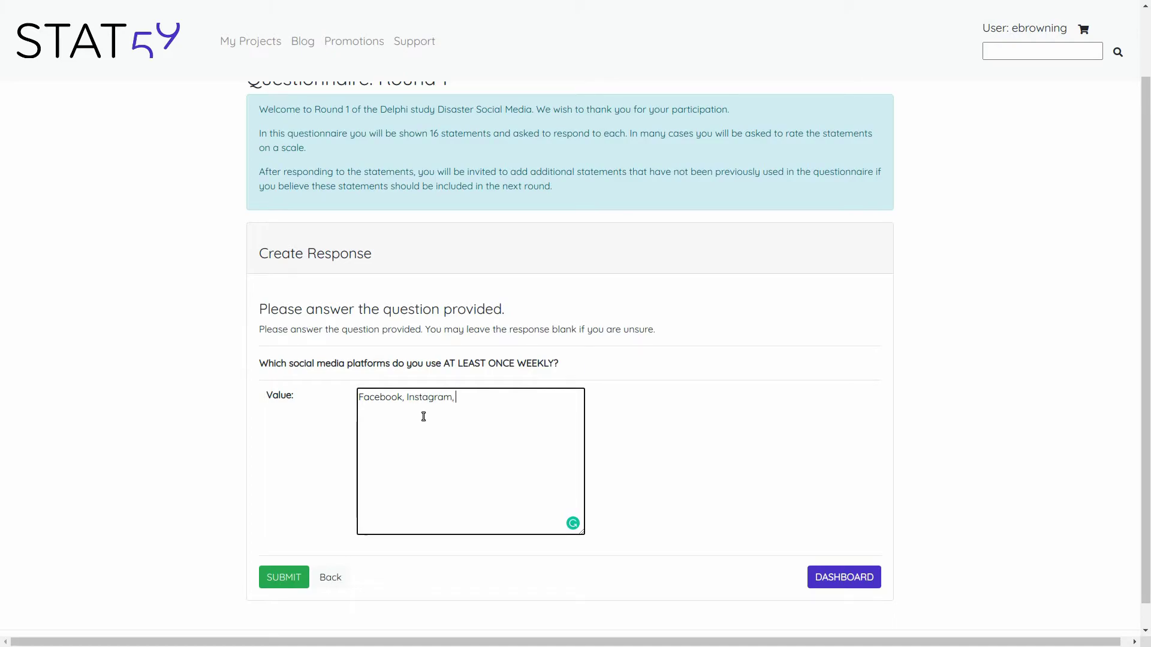
type("Linkedin")
left_click(293, 575)
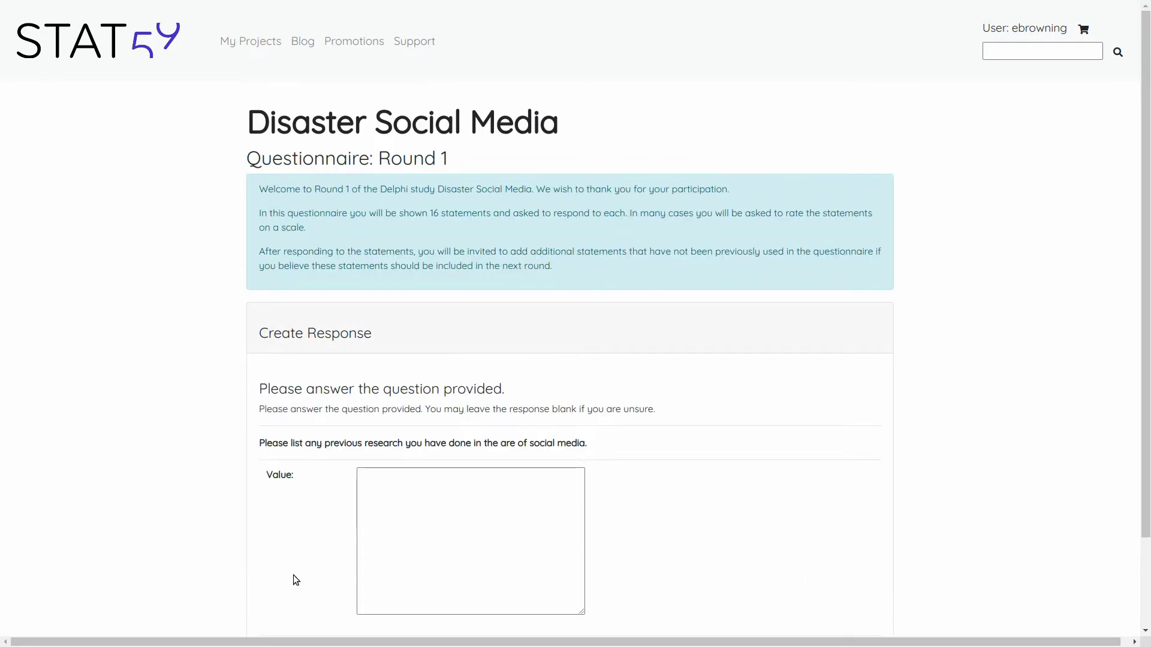
- Skip the previous research question and give 'Statistician' as the primary profession
scroll(562, 470, "down", 2)
left_click(476, 384)
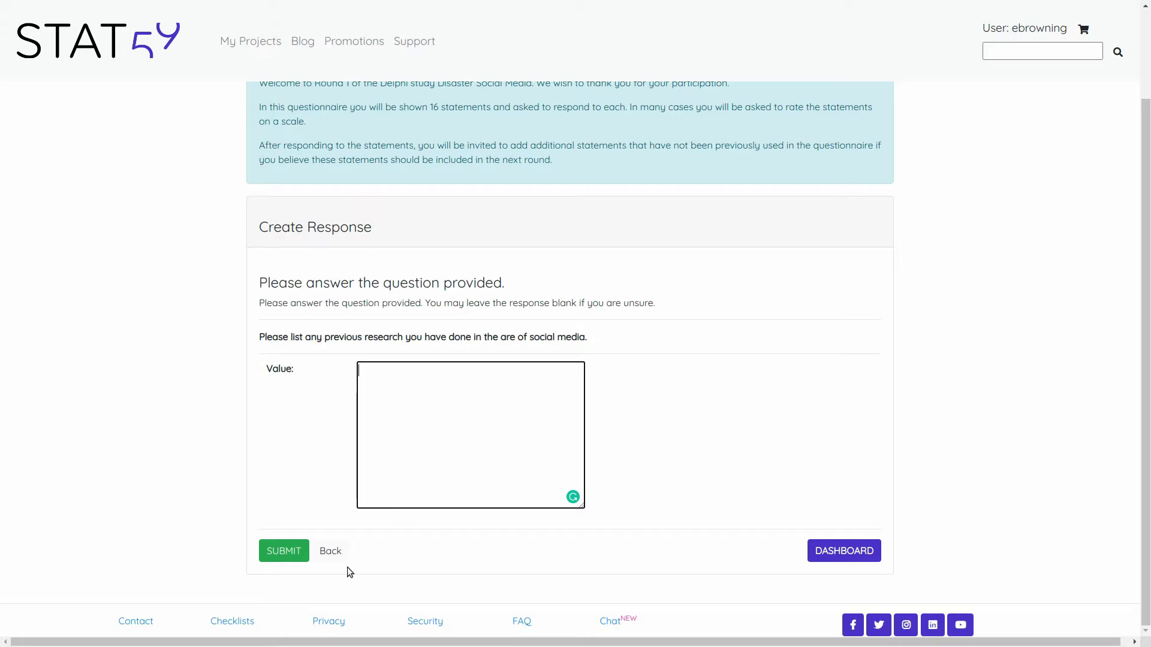
left_click(284, 551)
scroll(442, 470, "down", 2)
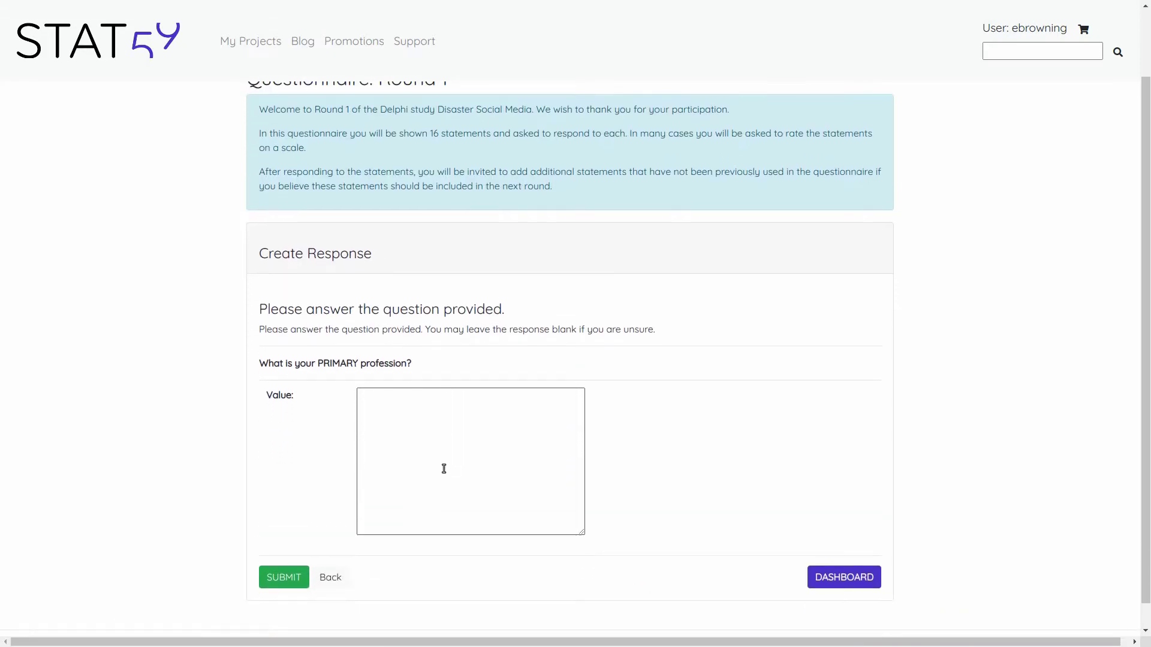
left_click(435, 431)
type("Statistician")
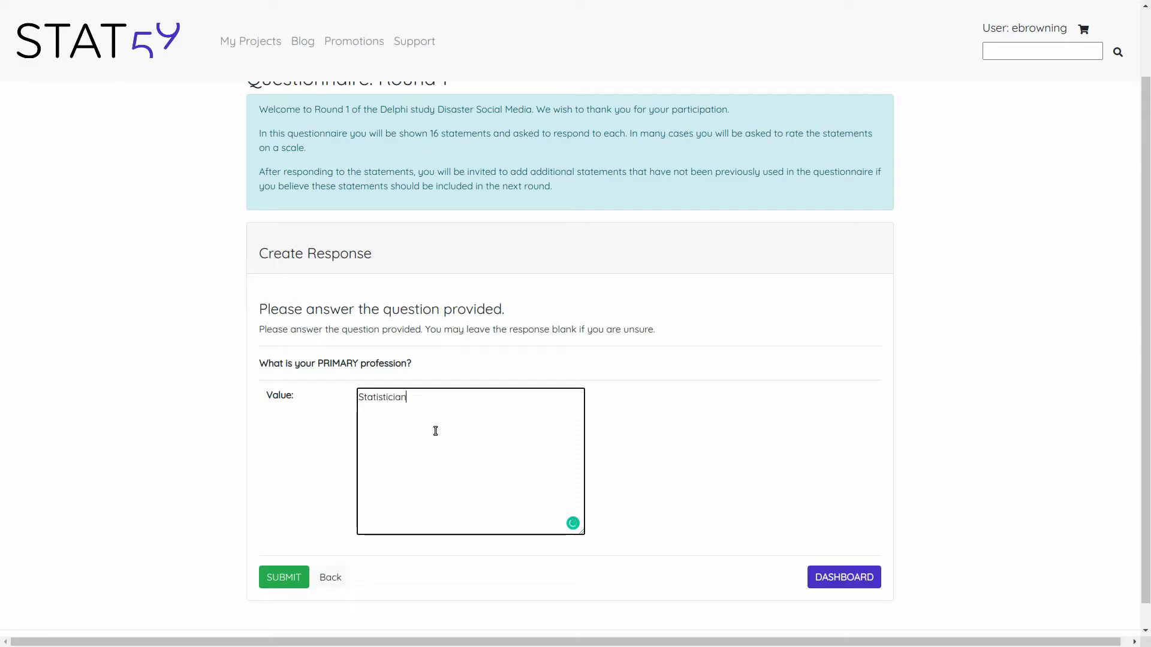
left_click(272, 585)
- Enter 'Canada' as the primary country of employment and submit
scroll(488, 458, "down", 2)
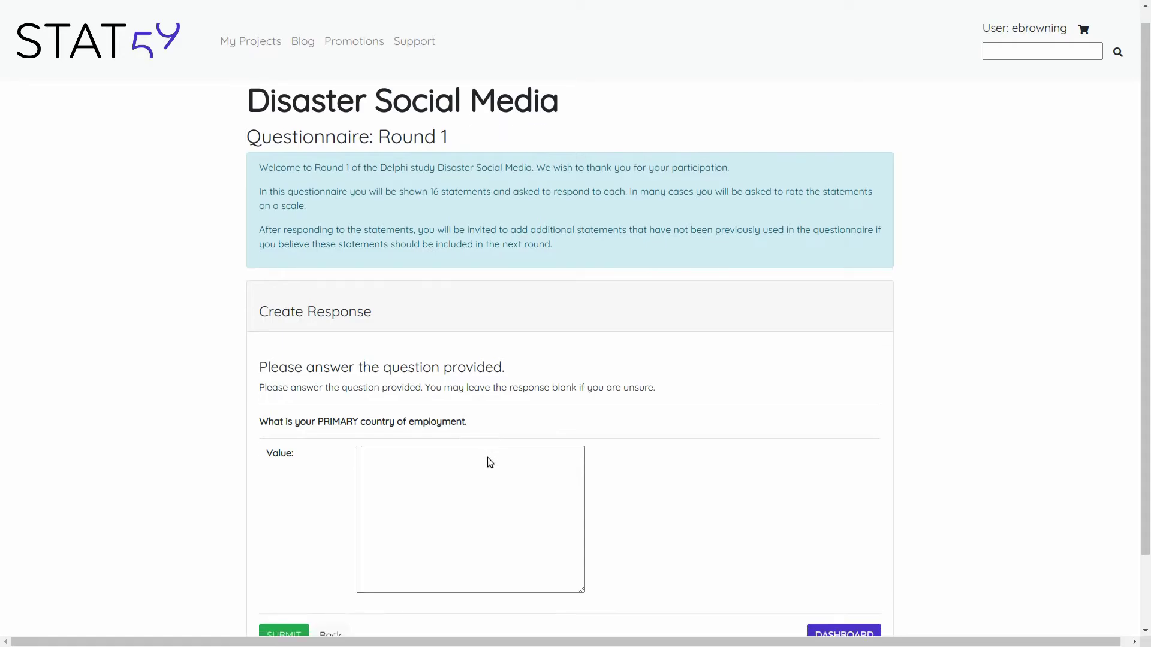
left_click(435, 386)
type("Canada")
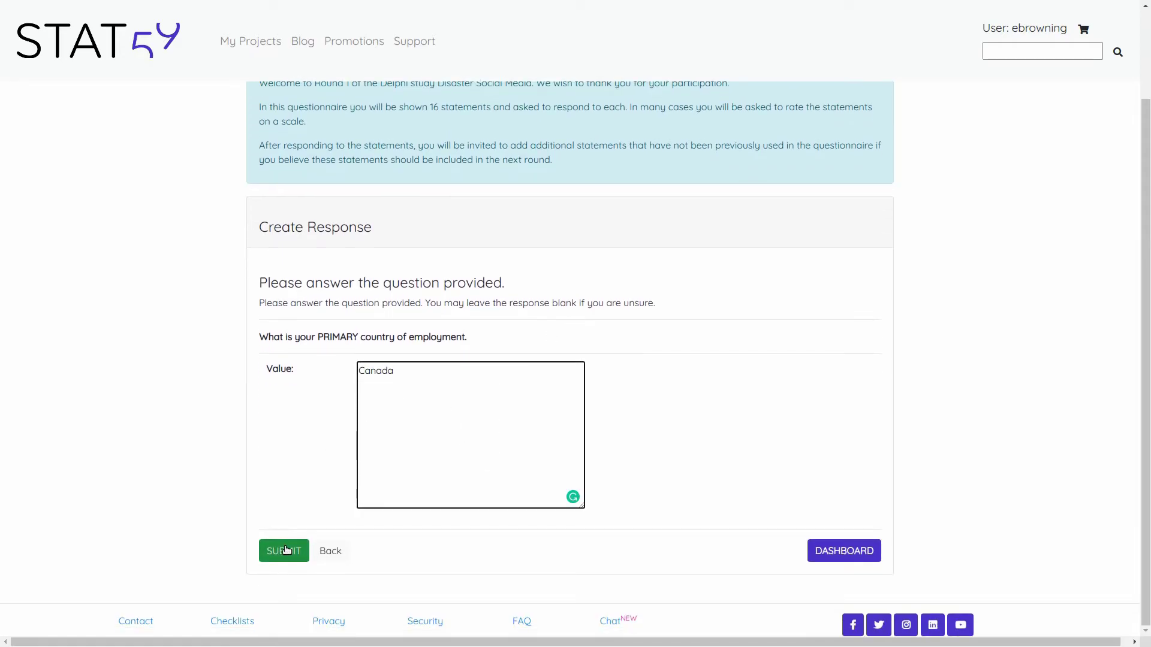
left_click(284, 551)
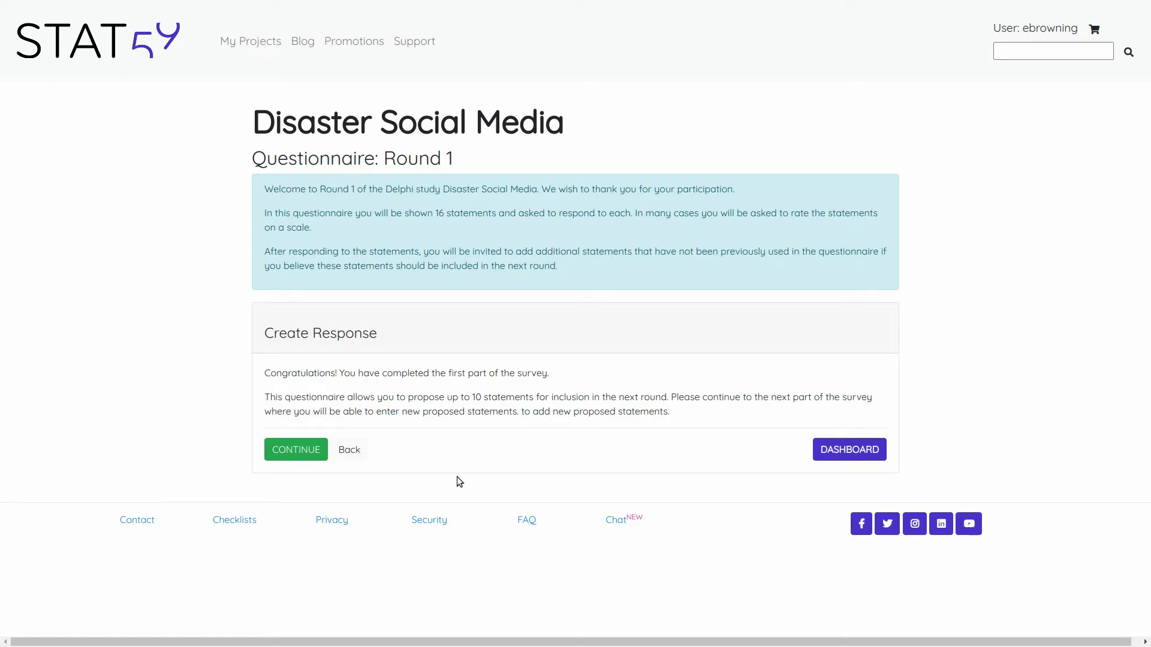
- Continue from the Congratulations step to the proposed statements page
left_click(310, 450)
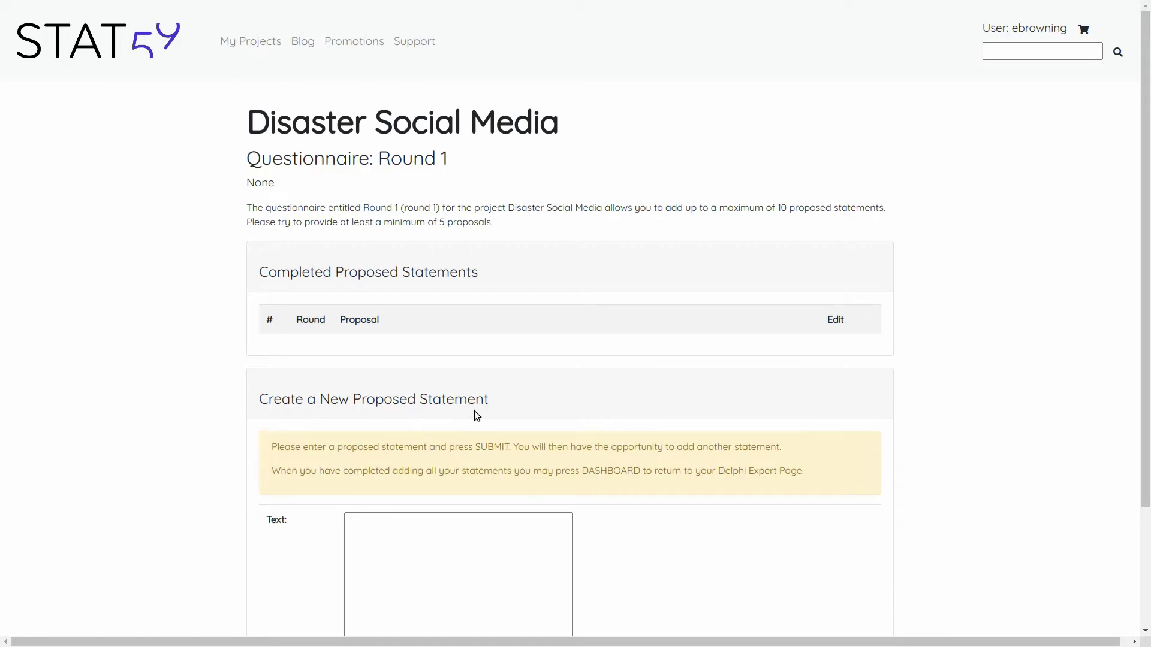
- Propose 'Social media should take priority over telephone conversations.' and submit it
scroll(473, 411, "down", 2)
scroll(476, 412, "down", 1)
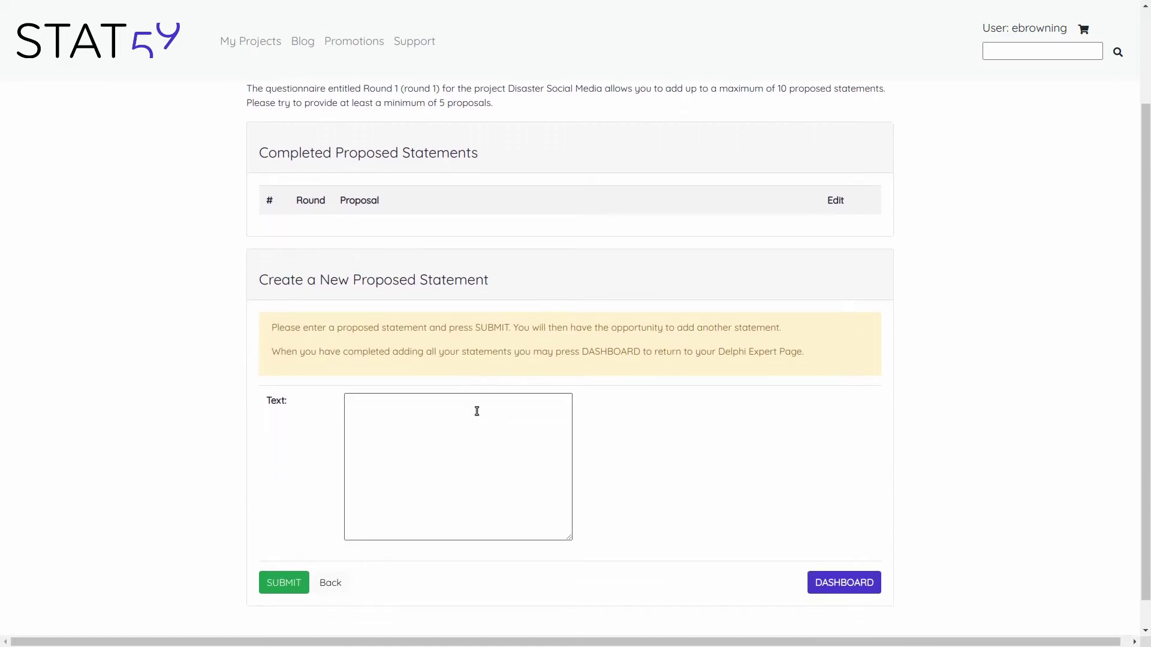
left_click(412, 410)
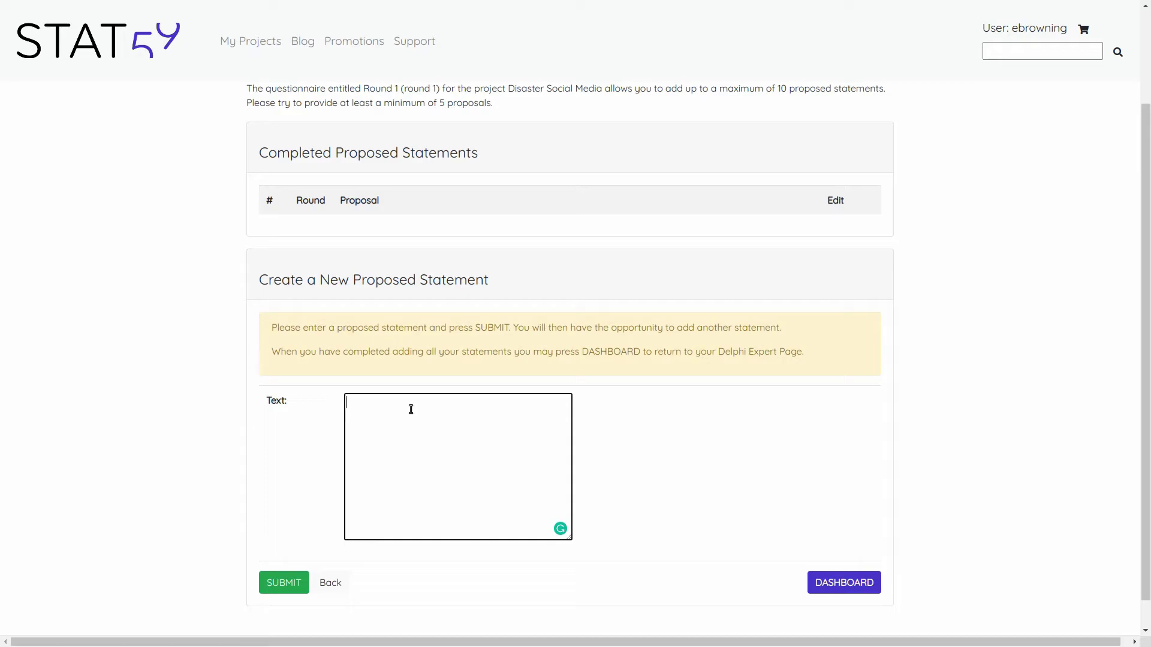
type("Social media hould take priortity over telephone conversai")
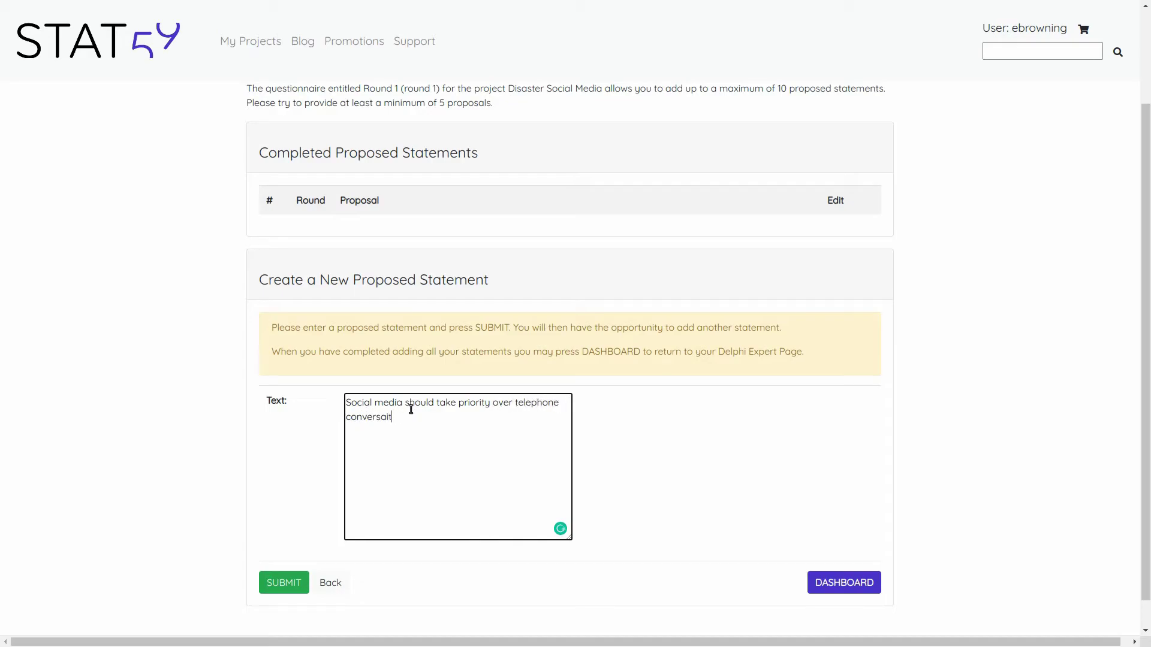
type("ions.")
left_click(283, 583)
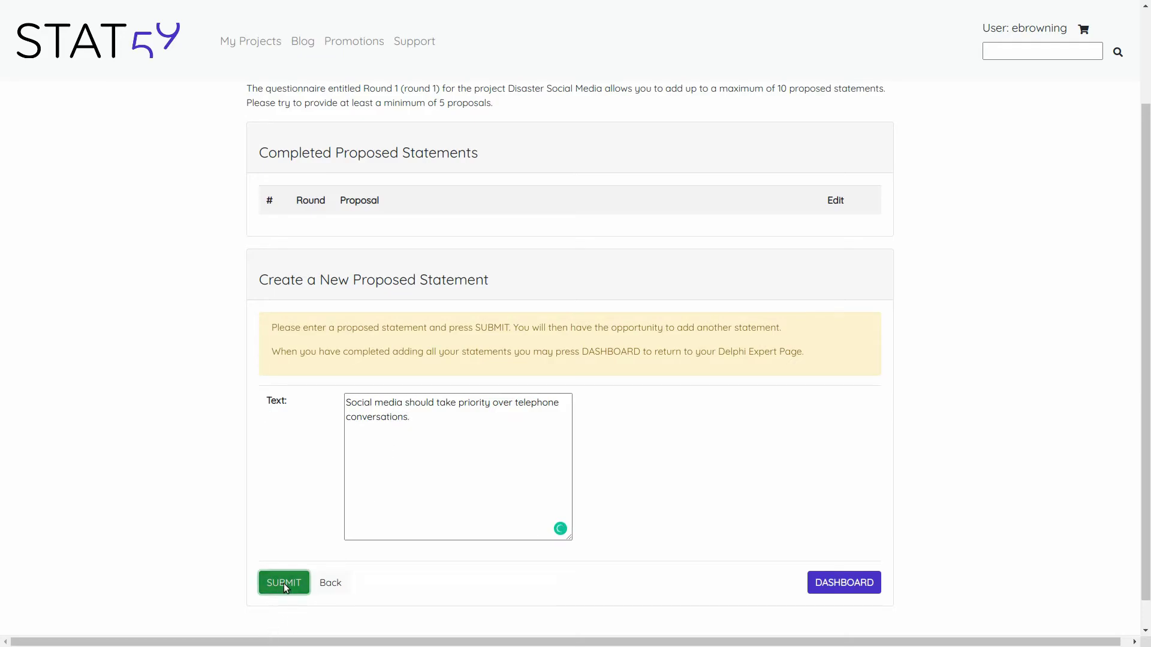
- Propose 'Social media should be restricted to official use only.' and submit it
scroll(561, 452, "down", 3)
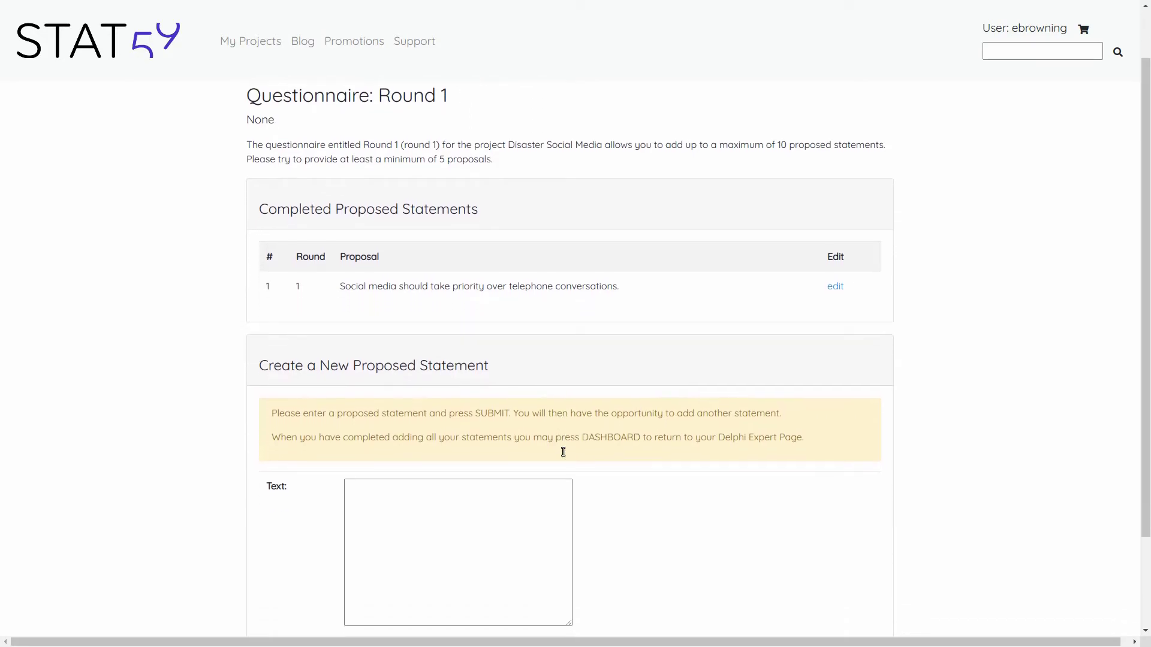
left_click(453, 415)
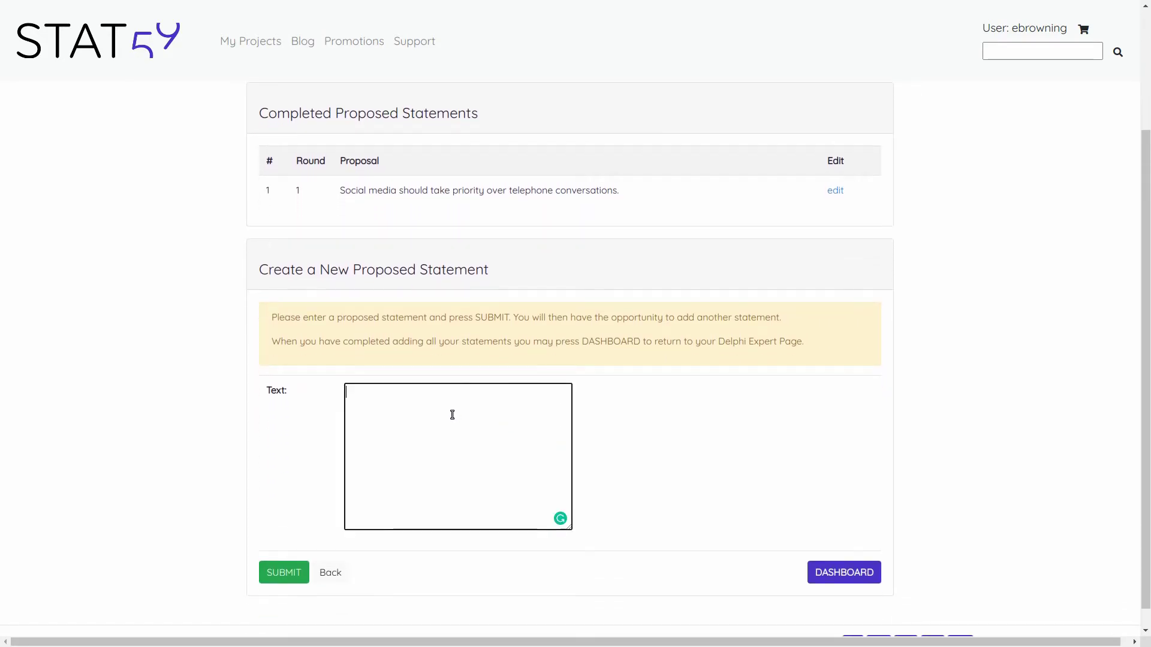
type("Social media sh")
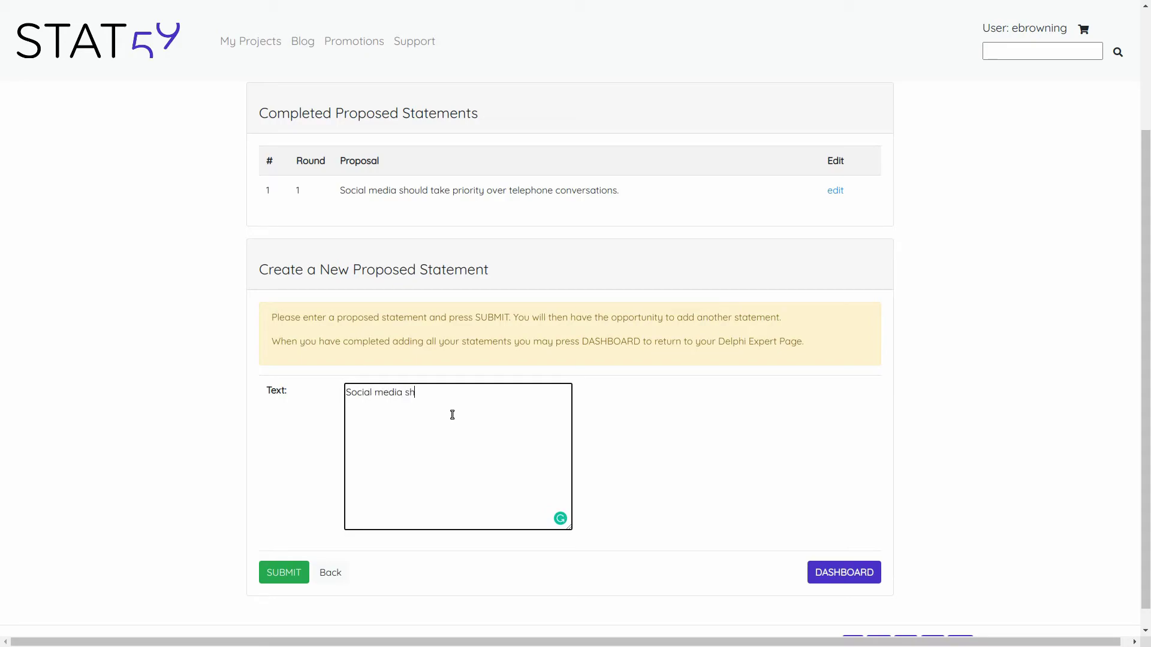
type("ould be restricted to official use onley")
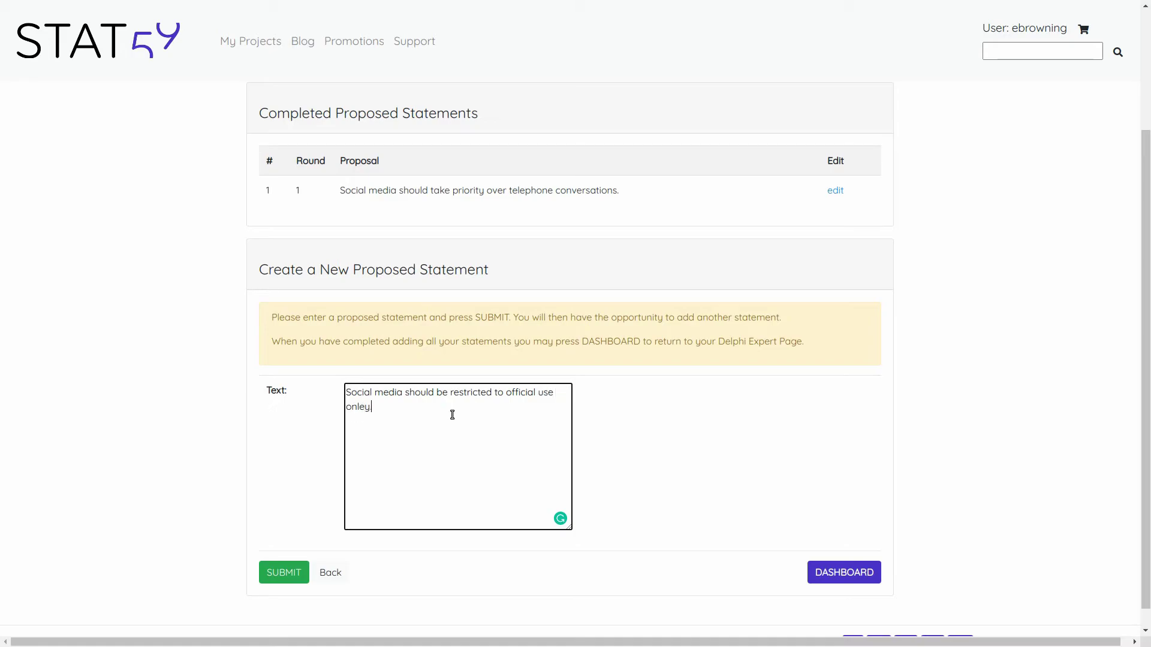
key("BackSpace")
key("BackSpace")
type("y")
left_click(283, 573)
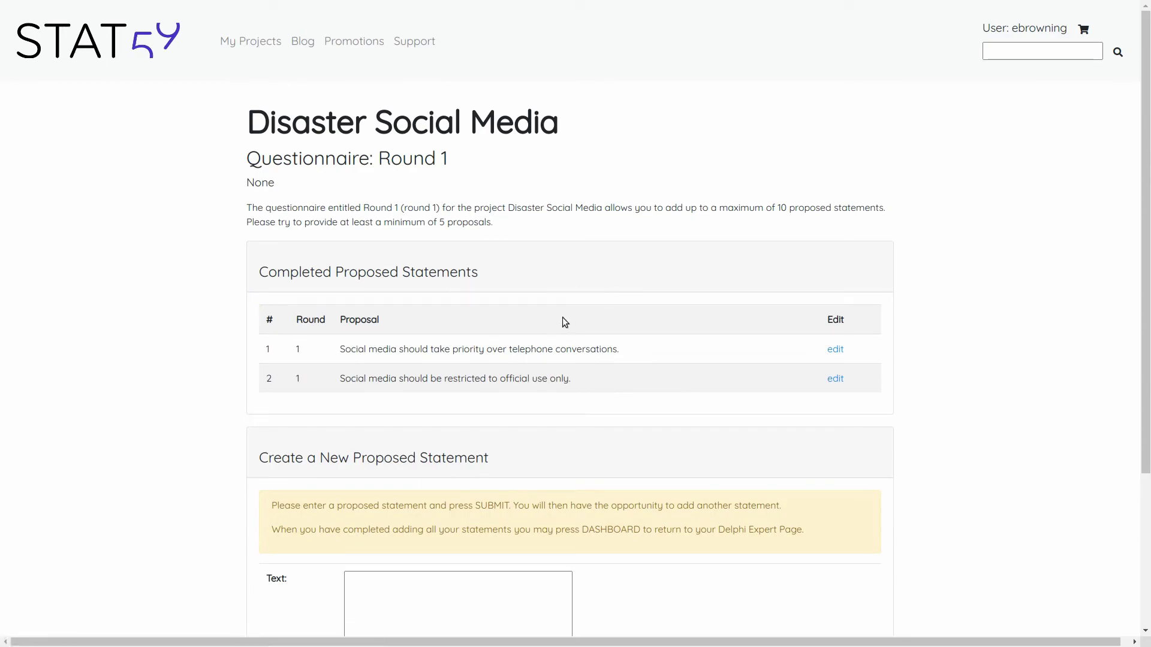
scroll(514, 276, "down", 3)
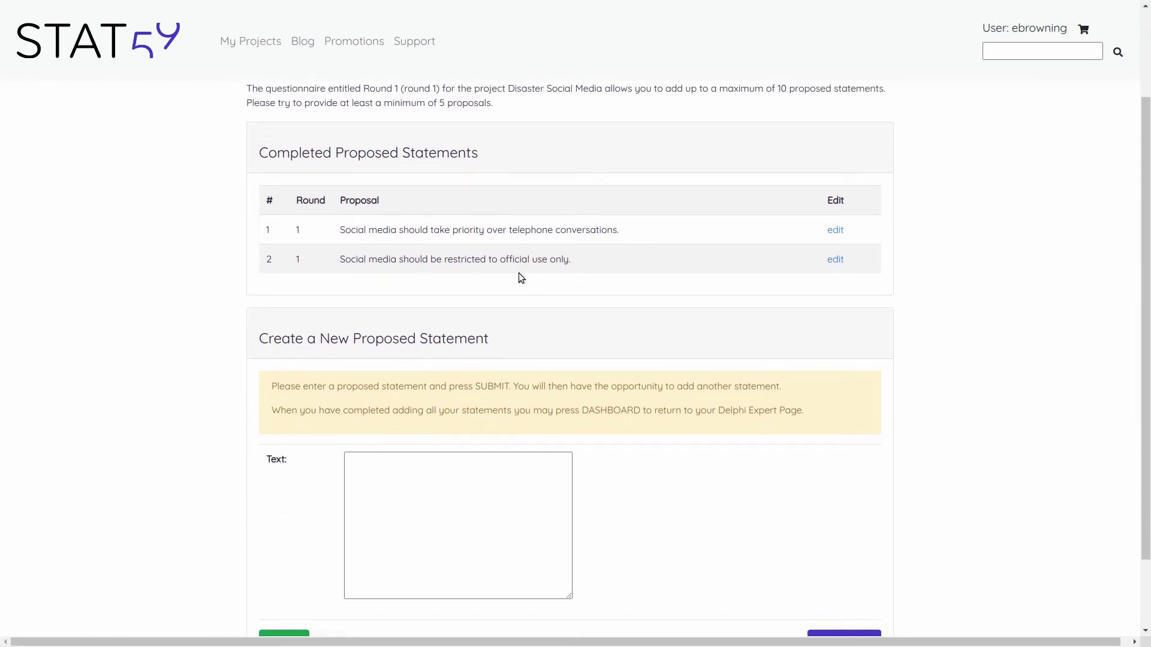
scroll(519, 272, "down", 1)
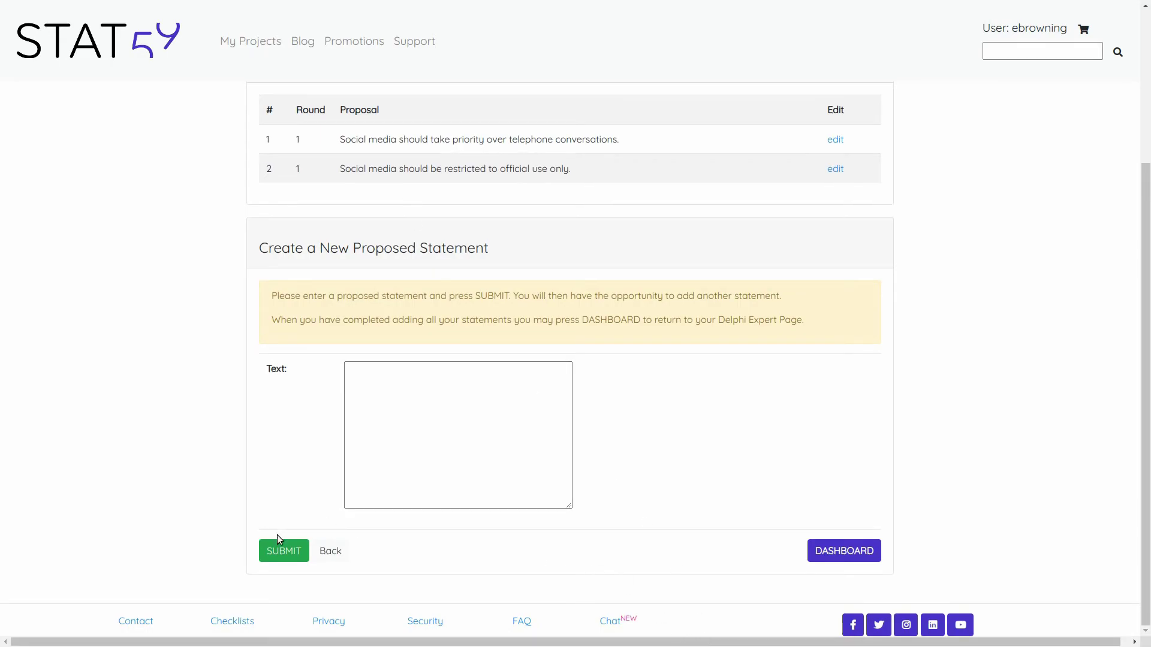
- On the Delphi dashboard, review all 16 completed statement ratings and the two proposed statements
left_click(838, 551)
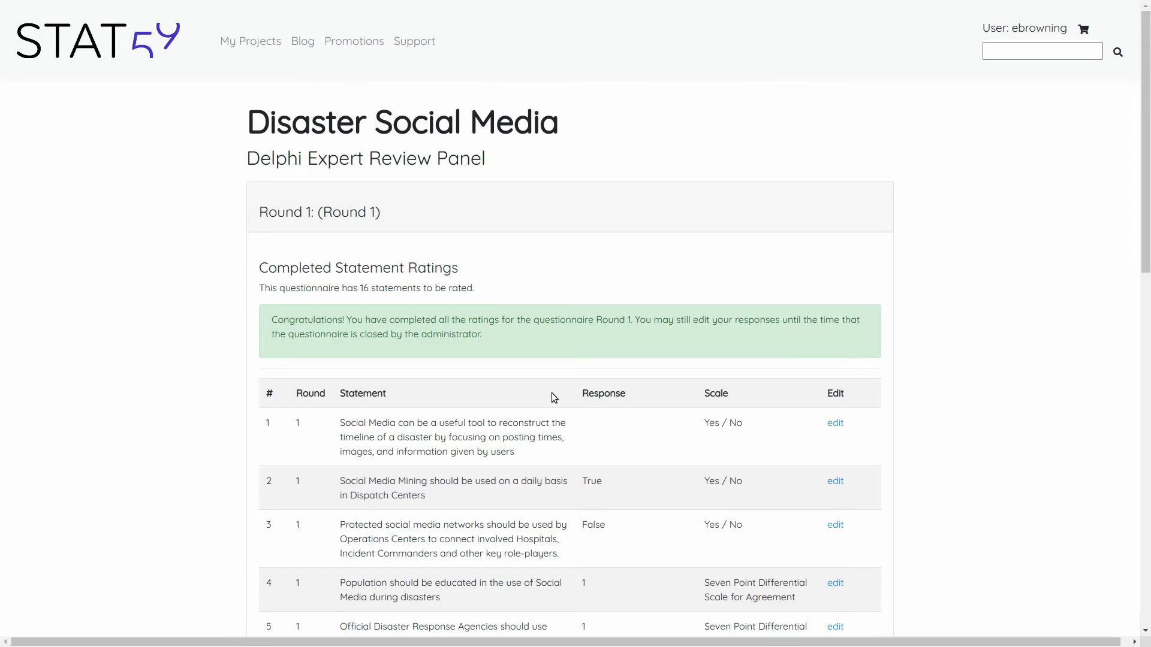
scroll(558, 396, "down", 2)
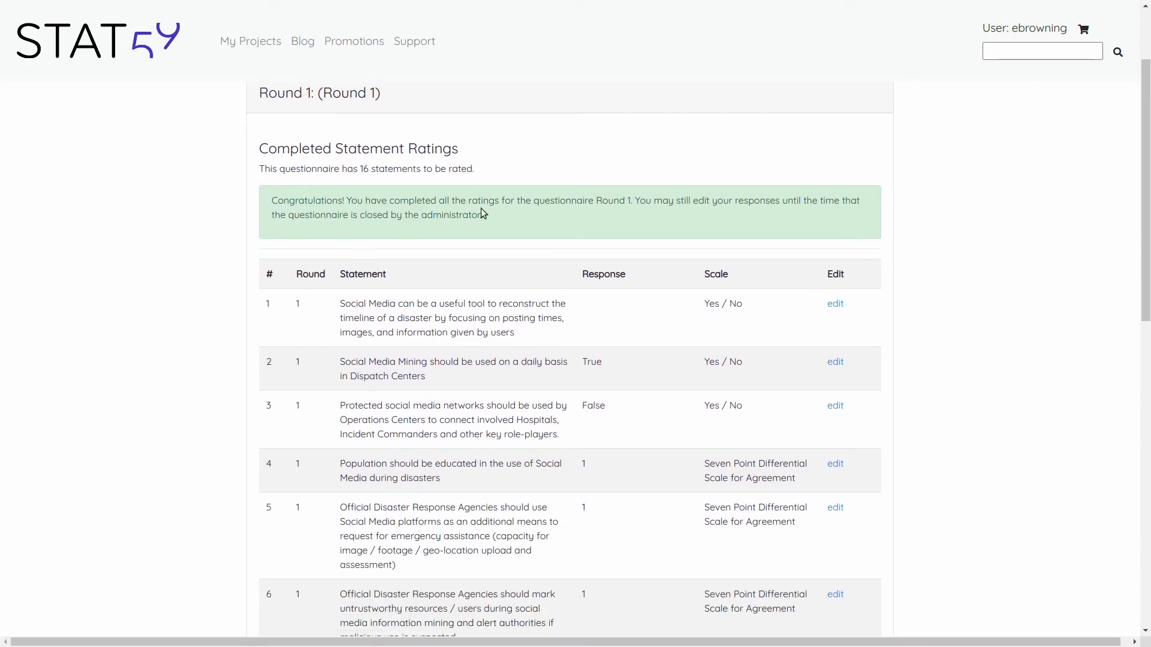
scroll(397, 188, "down", 10)
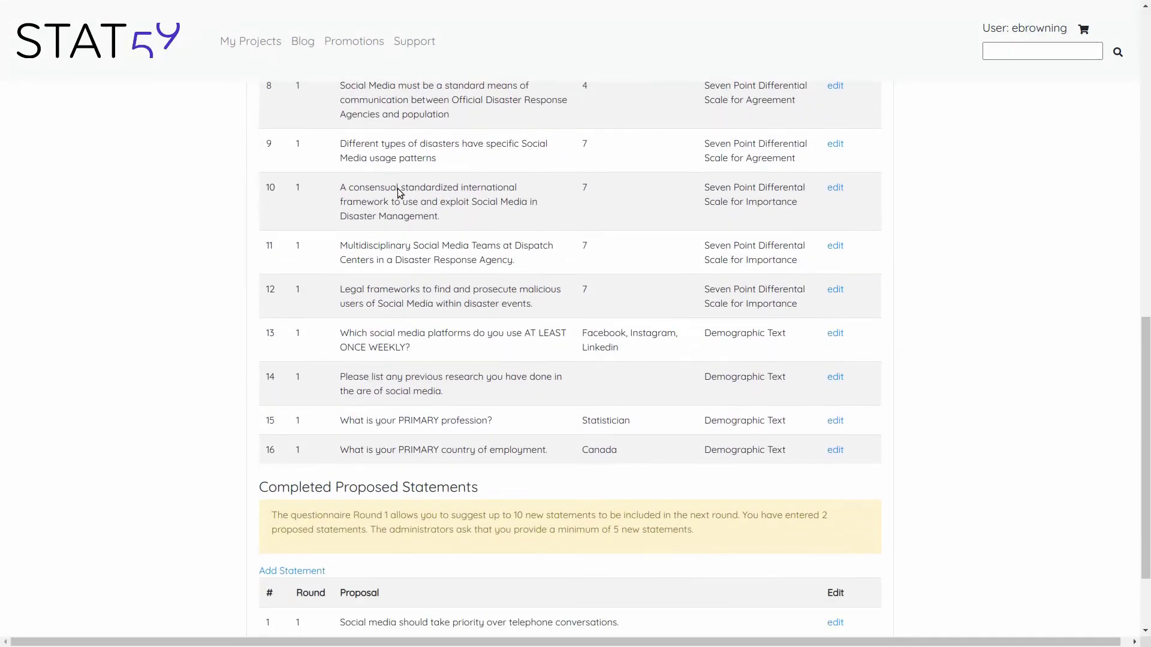
scroll(351, 601, "down", 1)
scroll(587, 464, "down", 1)
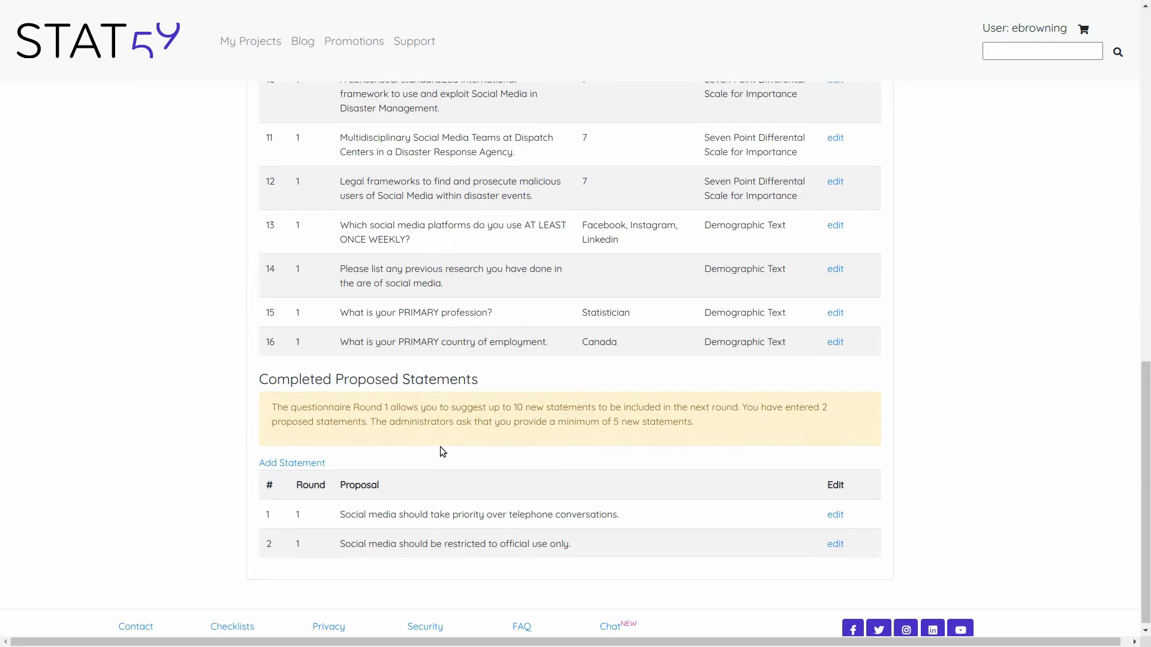
scroll(441, 450, "up", 12)
scroll(442, 451, "up", 2)
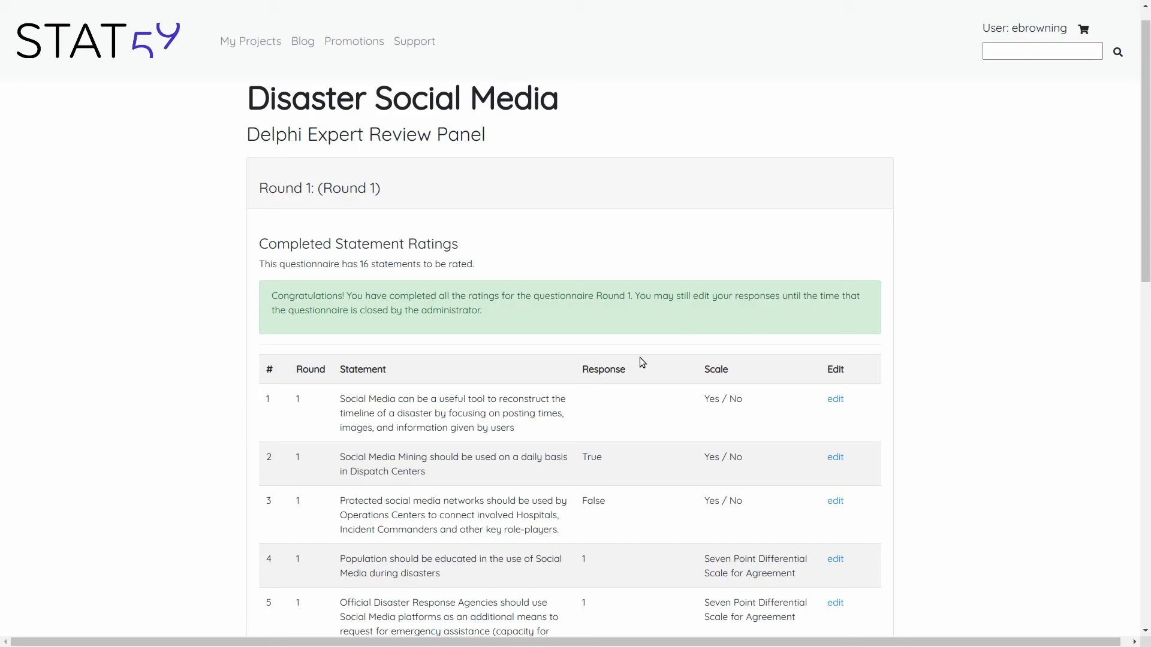
scroll(640, 358, "down", 4)
scroll(639, 359, "down", 6)
scroll(639, 357, "down", 3)
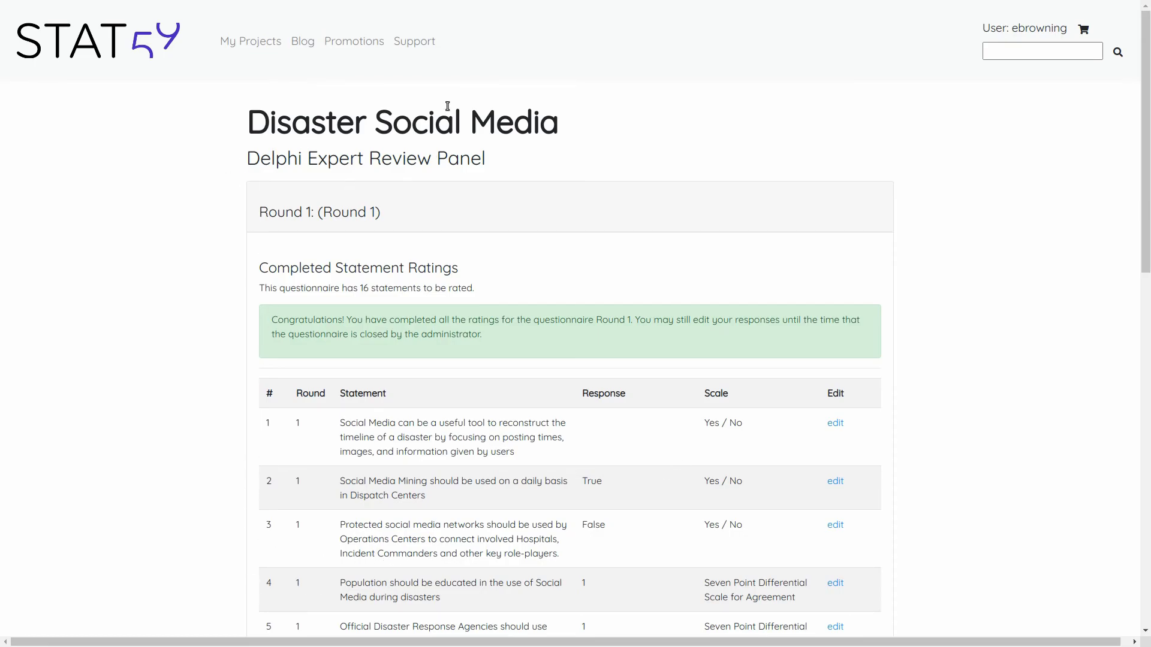
- Go to the Help and Learning support page and look over its Most Common Topics
left_click(427, 43)
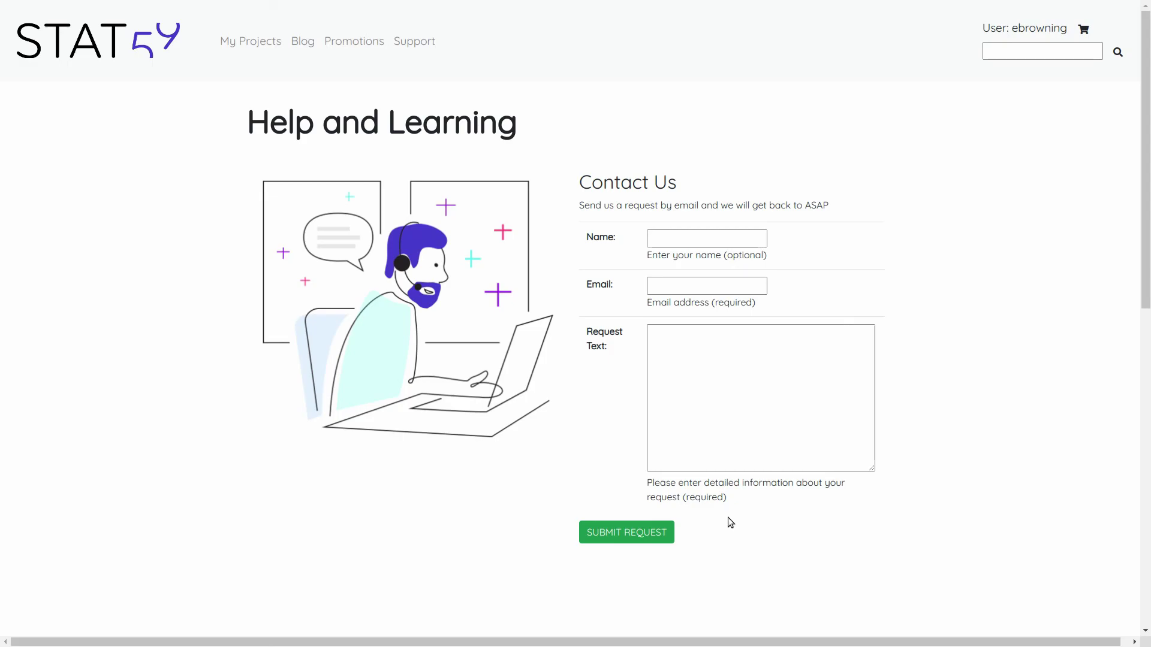
scroll(732, 508, "down", 10)
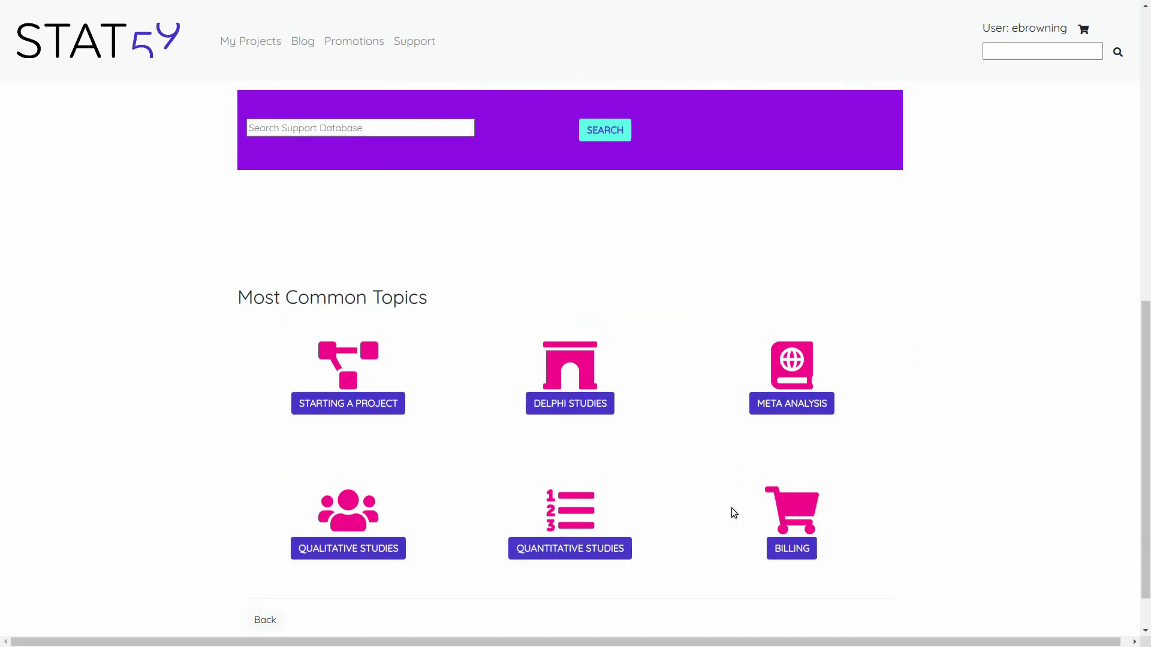